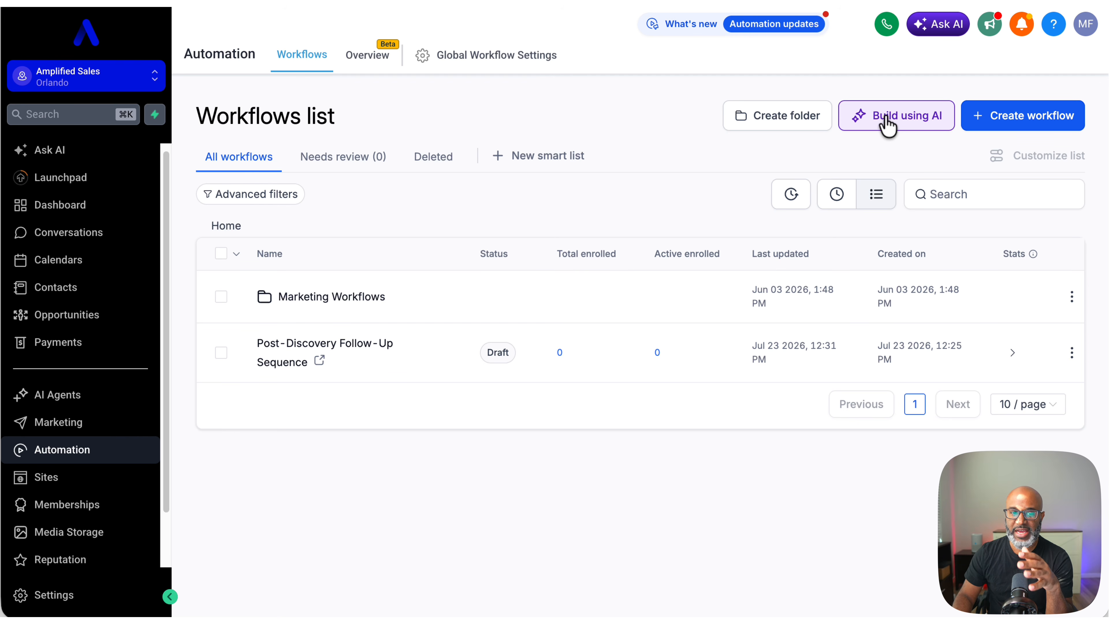
# Step: Open the AI workflow builder and draft a post-proposal follow-up prompt, then erase it
pyautogui.click(886, 124)
pyautogui.write('After sending a proposal, wait 24 hours then send SMS foll')
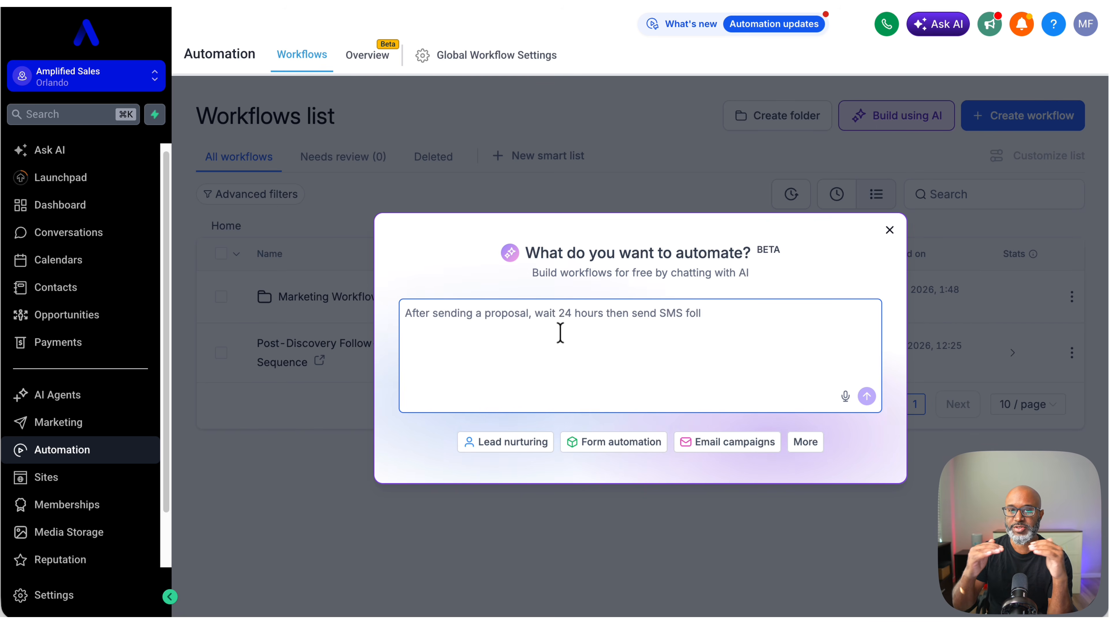
pyautogui.write('ow-up, wait 2 more days for email follow-up, create a call task after')
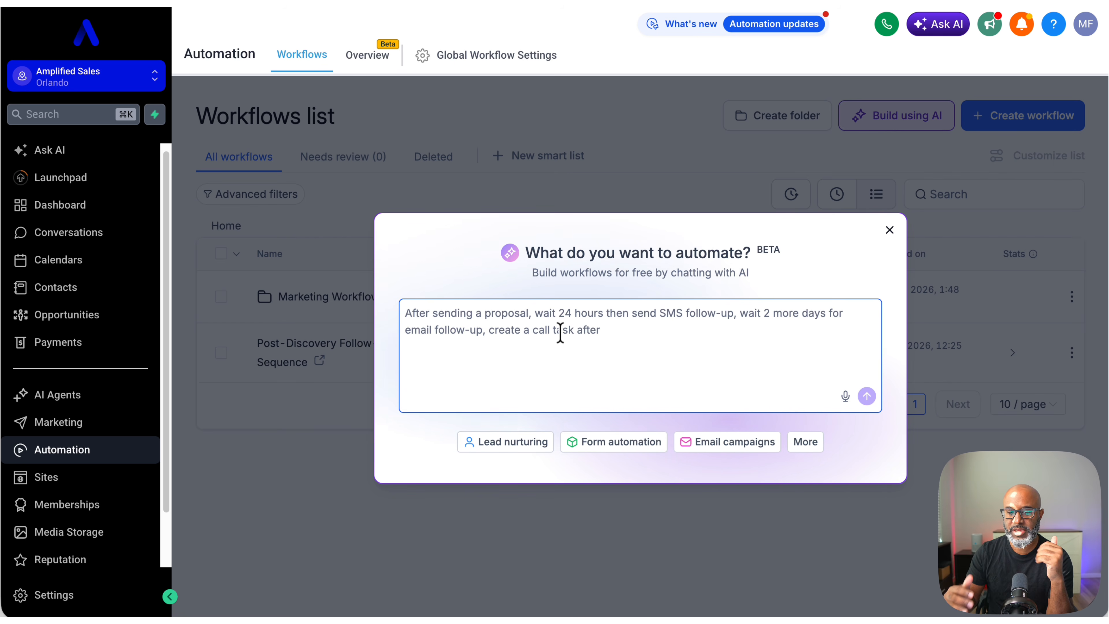
pyautogui.write(' 3 days, and move to cold stage if no response in 7 days')
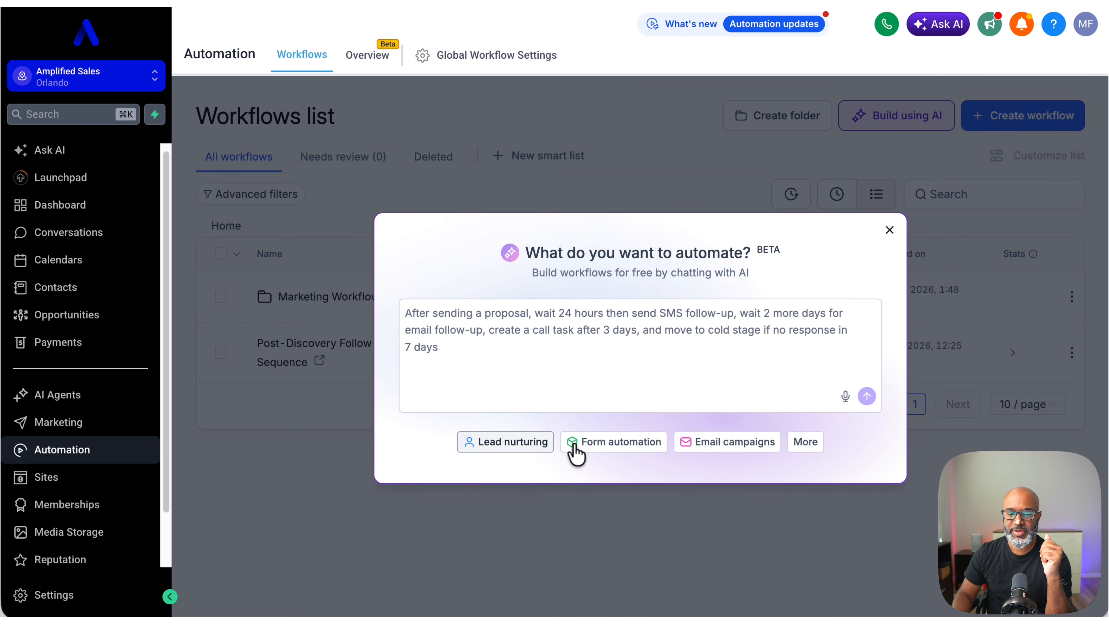
pyautogui.press('BackSpace')
pyautogui.press('BackSpace')
pyautogui.press('BackSpace')
pyautogui.press('BackSpace')
pyautogui.press('BackSpace')
pyautogui.press('BackSpace')
pyautogui.press('BackSpace')
pyautogui.press('BackSpace')
pyautogui.press('BackSpace')
pyautogui.press('BackSpace')
pyautogui.press('BackSpace')
pyautogui.press('BackSpace')
pyautogui.press('BackSpace')
pyautogui.press('BackSpace')
pyautogui.press('BackSpace')
pyautogui.press('BackSpace')
pyautogui.press('BackSpace')
pyautogui.press('BackSpace')
pyautogui.press('BackSpace')
pyautogui.press('BackSpace')
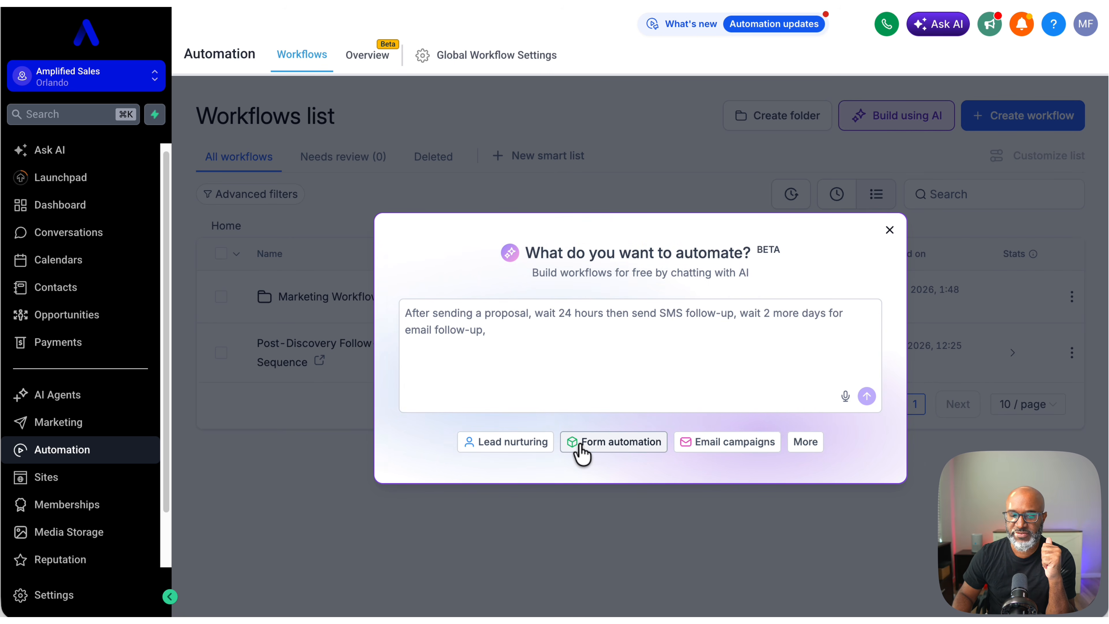
pyautogui.press('BackSpace')
pyautogui.press('BackSpace')
pyautogui.press('BackSpace')
pyautogui.press('BackSpace')
pyautogui.press('BackSpace')
pyautogui.press('BackSpace')
pyautogui.press('BackSpace')
pyautogui.press('BackSpace')
pyautogui.press('BackSpace')
pyautogui.press('BackSpace')
pyautogui.press('BackSpace')
pyautogui.press('BackSpace')
pyautogui.press('BackSpace')
pyautogui.press('BackSpace')
pyautogui.press('BackSpace')
pyautogui.press('BackSpace')
pyautogui.press('BackSpace')
pyautogui.press('BackSpace')
pyautogui.press('BackSpace')
pyautogui.press('BackSpace')
pyautogui.write('Create a')
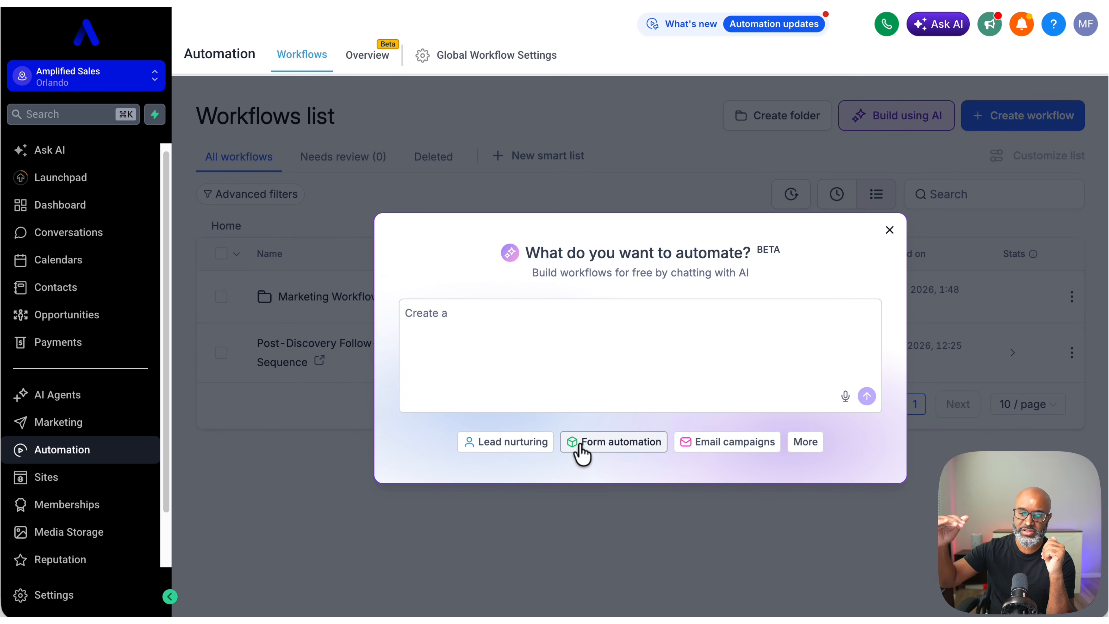
pyautogui.write(' 7-day SMS follow-up drip for missed calls')
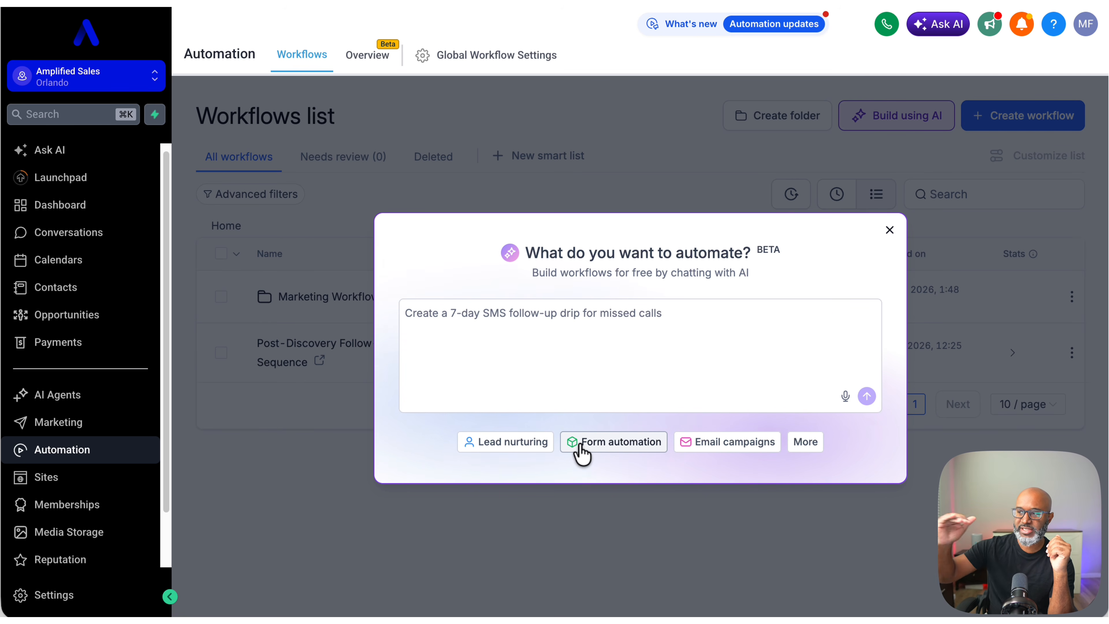
pyautogui.press('BackSpace')
pyautogui.press('BackSpace')
pyautogui.press('BackSpace')
pyautogui.press('BackSpace')
pyautogui.press('BackSpace')
pyautogui.press('BackSpace')
pyautogui.press('BackSpace')
pyautogui.press('BackSpace')
pyautogui.press('BackSpace')
pyautogui.press('BackSpace')
pyautogui.press('BackSpace')
pyautogui.press('BackSpace')
pyautogui.press('BackSpace')
pyautogui.press('BackSpace')
pyautogui.press('BackSpace')
pyautogui.press('BackSpace')
pyautogui.press('BackSpace')
pyautogui.press('BackSpace')
pyautogui.press('BackSpace')
pyautogui.press('BackSpace')
# Step: Submit the prompt 'When contact form is submitted, create contact record, send confirmation email to submitter, notify team via SMS, and create follow-up task due in 2 days'
pyautogui.write('When contact form is subm')
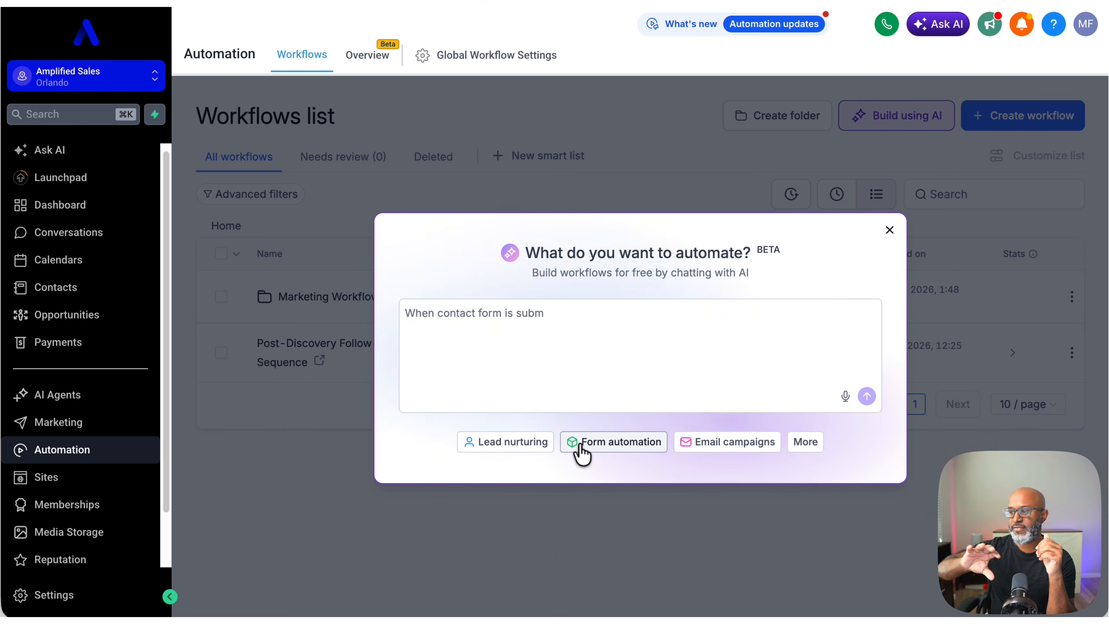
pyautogui.write('itted, create contact record, send confirmation email to submitter,')
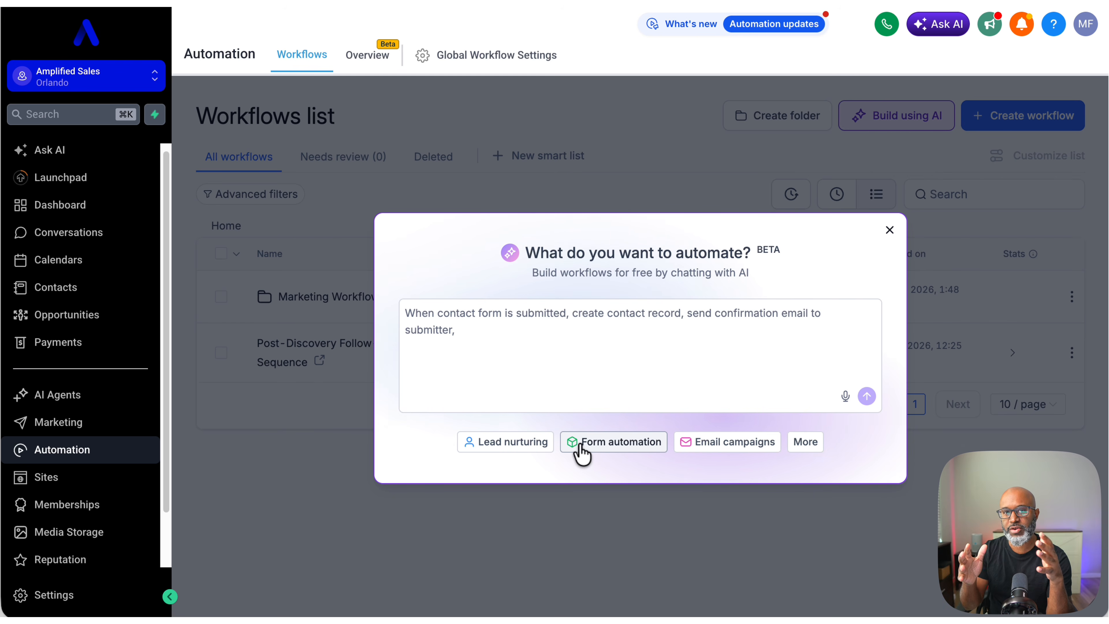
pyautogui.write(' notify team via SMS, and create follow-up task due in 2 days')
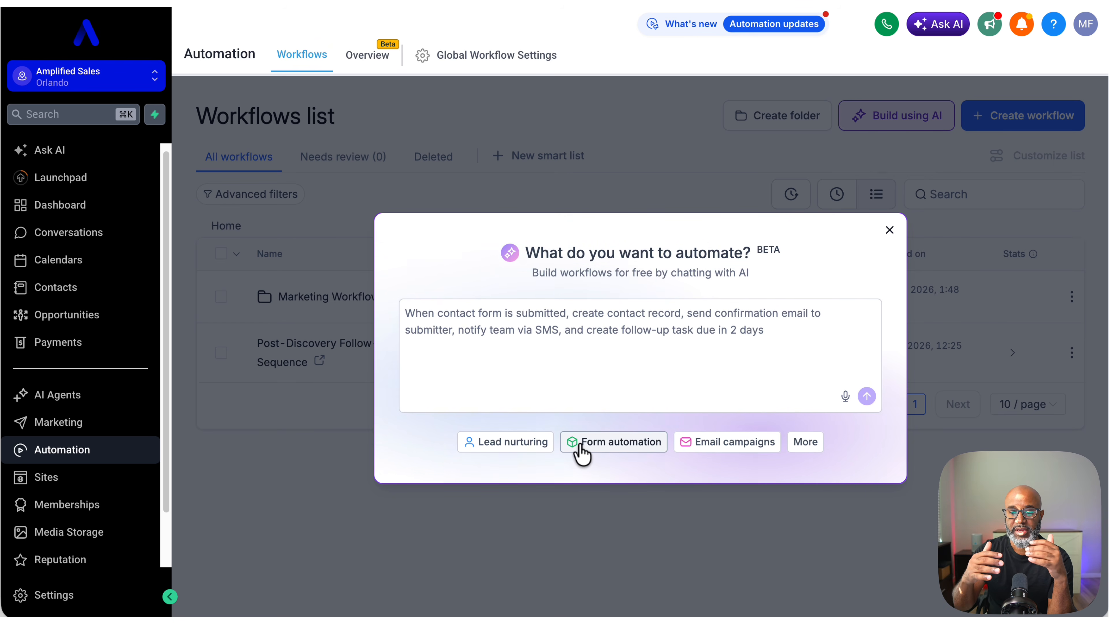
pyautogui.press('BackSpace')
pyautogui.press('BackSpace')
pyautogui.press('BackSpace')
pyautogui.press('BackSpace')
pyautogui.press('BackSpace')
pyautogui.press('BackSpace')
pyautogui.press('BackSpace')
pyautogui.press('BackSpace')
pyautogui.press('BackSpace')
pyautogui.press('BackSpace')
pyautogui.press('BackSpace')
pyautogui.press('BackSpace')
pyautogui.press('BackSpace')
pyautogui.press('BackSpace')
pyautogui.press('BackSpace')
pyautogui.press('BackSpace')
pyautogui.press('BackSpace')
pyautogui.press('BackSpace')
pyautogui.press('BackSpace')
pyautogui.press('BackSpace')
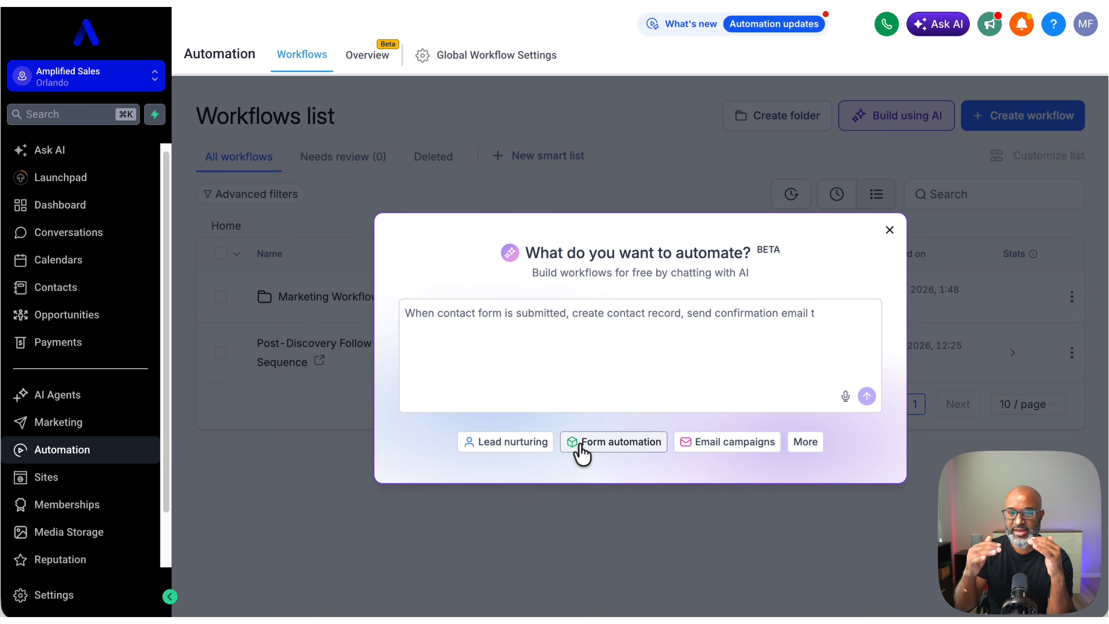
pyautogui.click(582, 452)
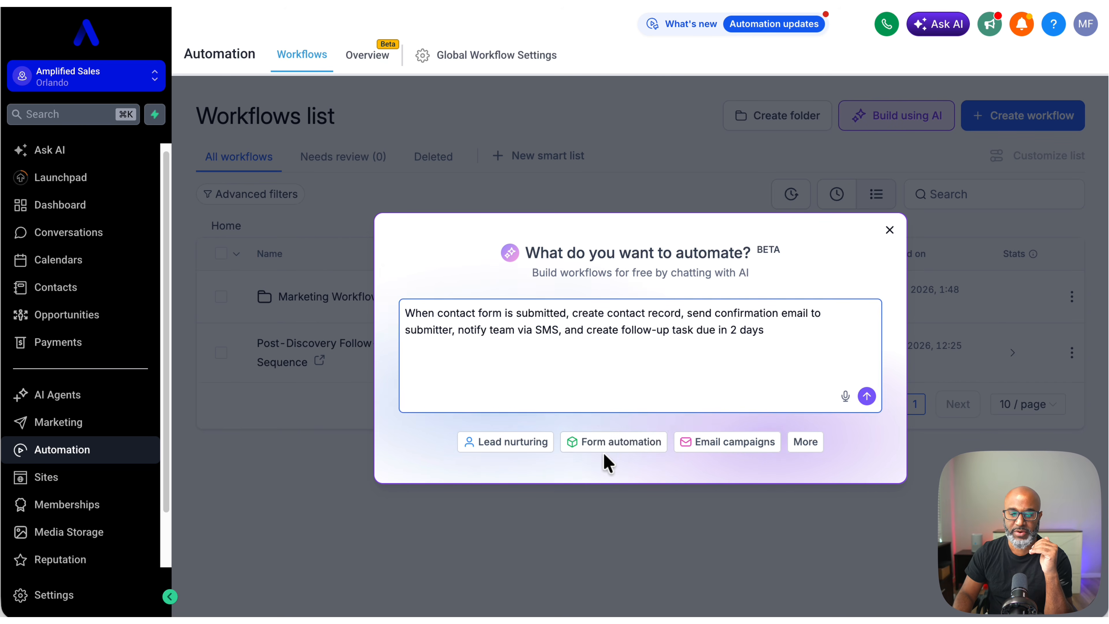
pyautogui.click(677, 390)
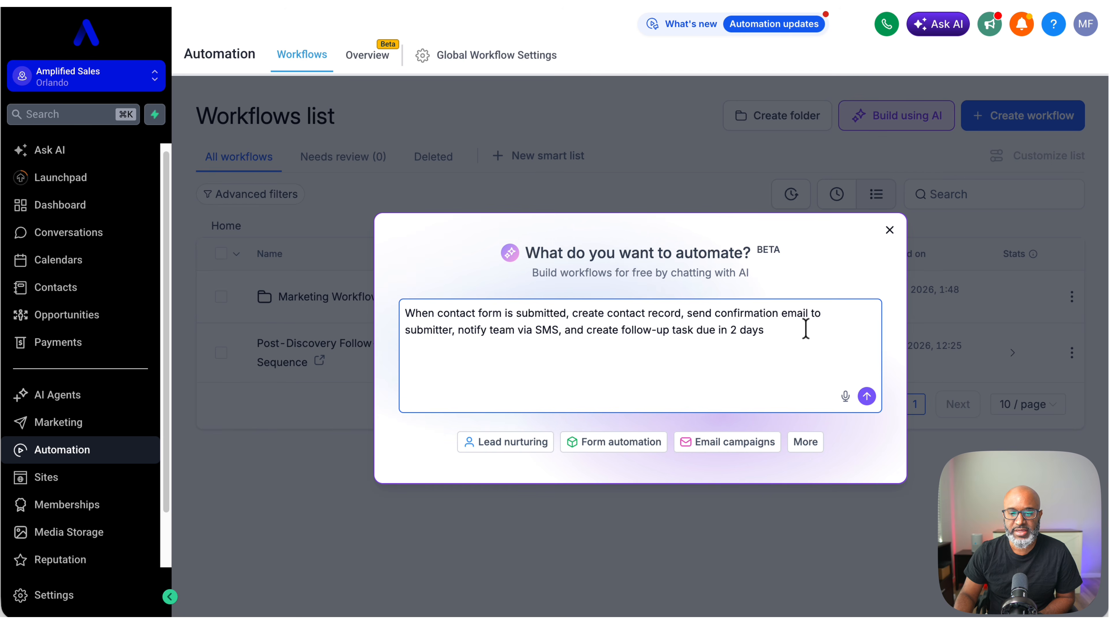
pyautogui.click(865, 396)
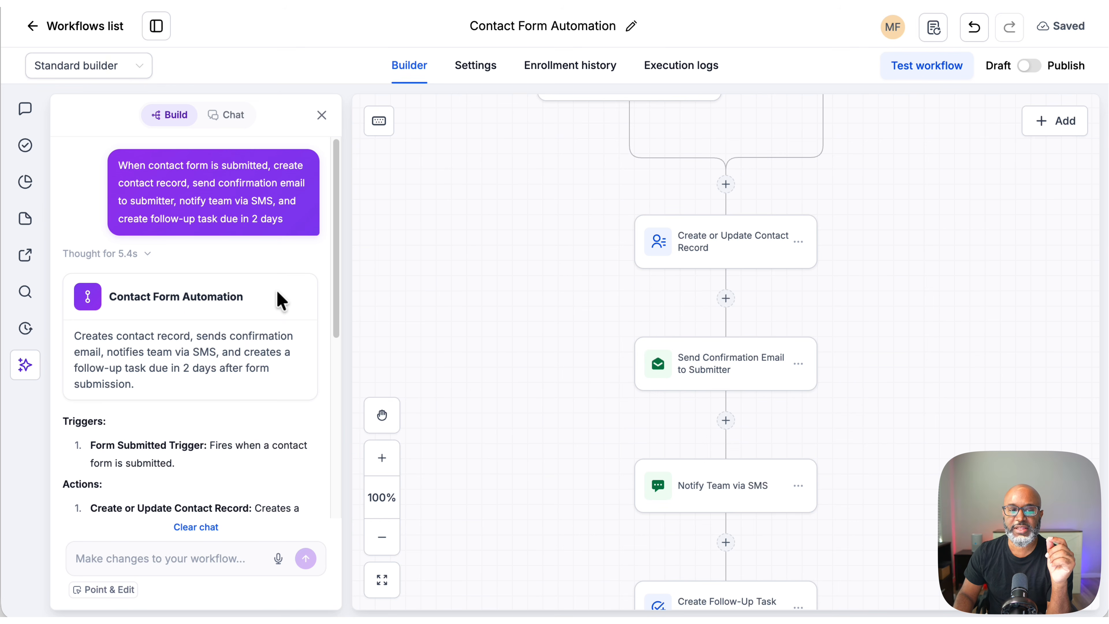
# Step: Review the generated workflow summary and its trigger and action nodes on the canvas
pyautogui.scroll(-1, 277, 290)
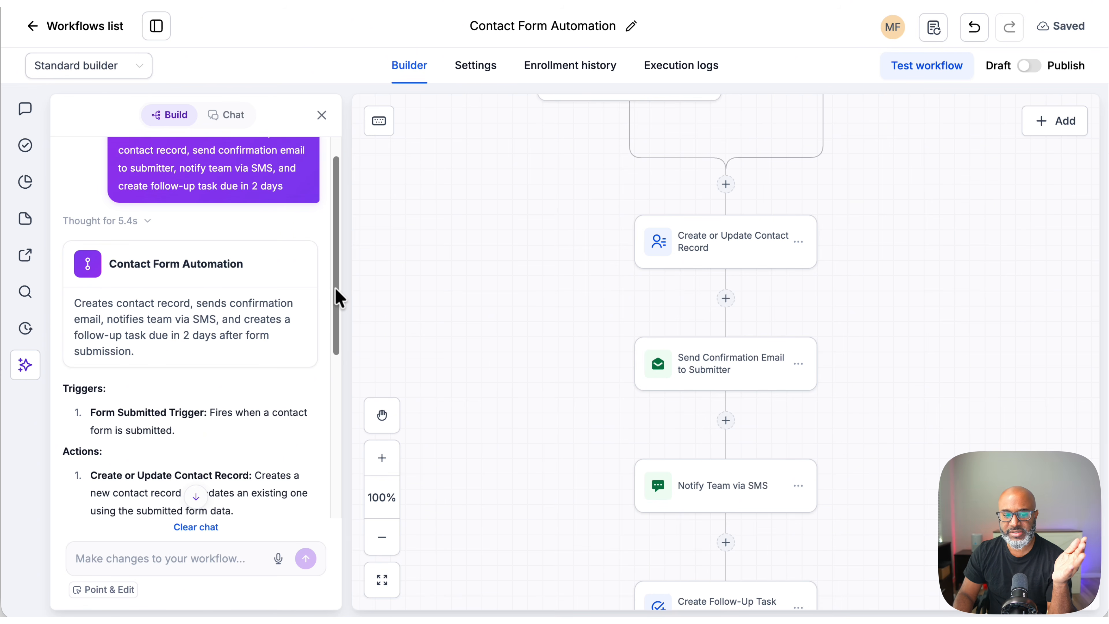
pyautogui.scroll(3, 598, 384)
pyautogui.scroll(5, 597, 385)
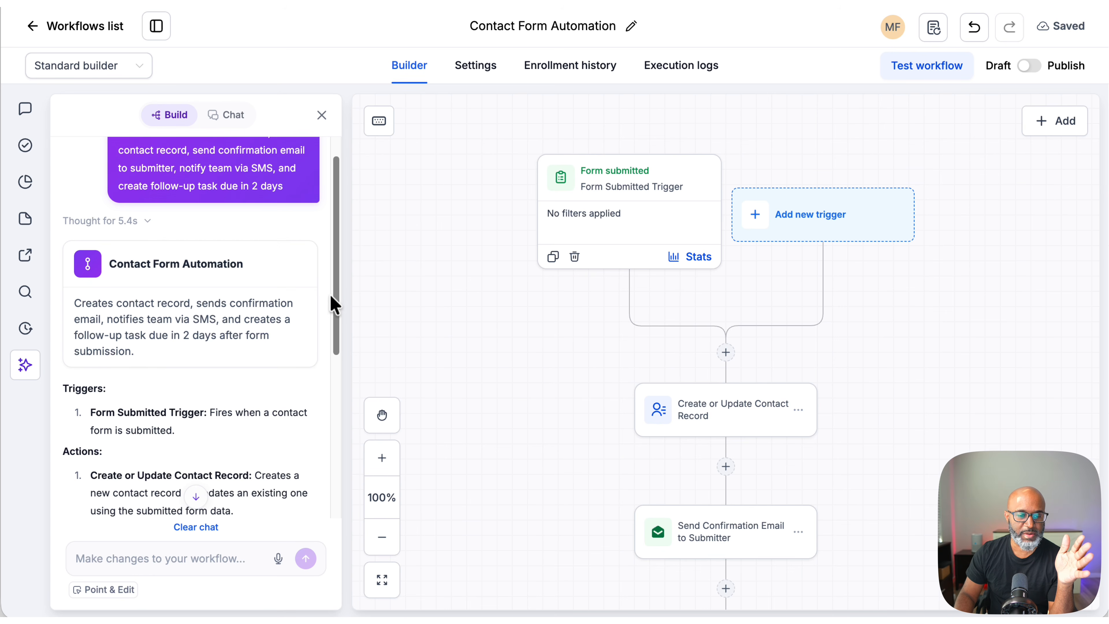
pyautogui.moveTo(336, 297); pyautogui.dragTo(333, 325)
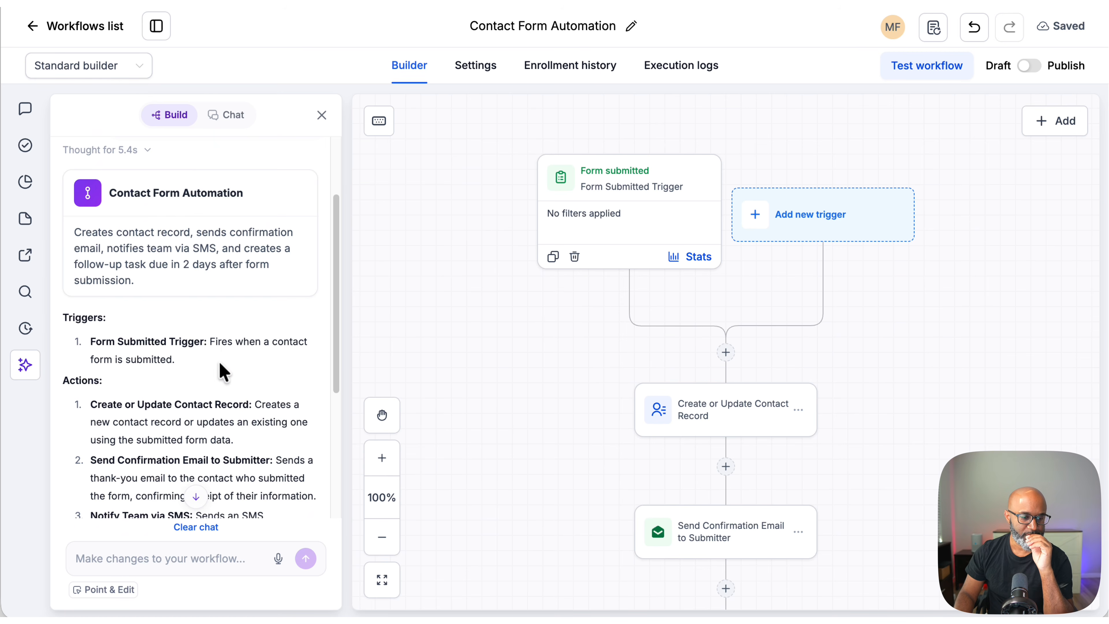
pyautogui.scroll(-4, 222, 371)
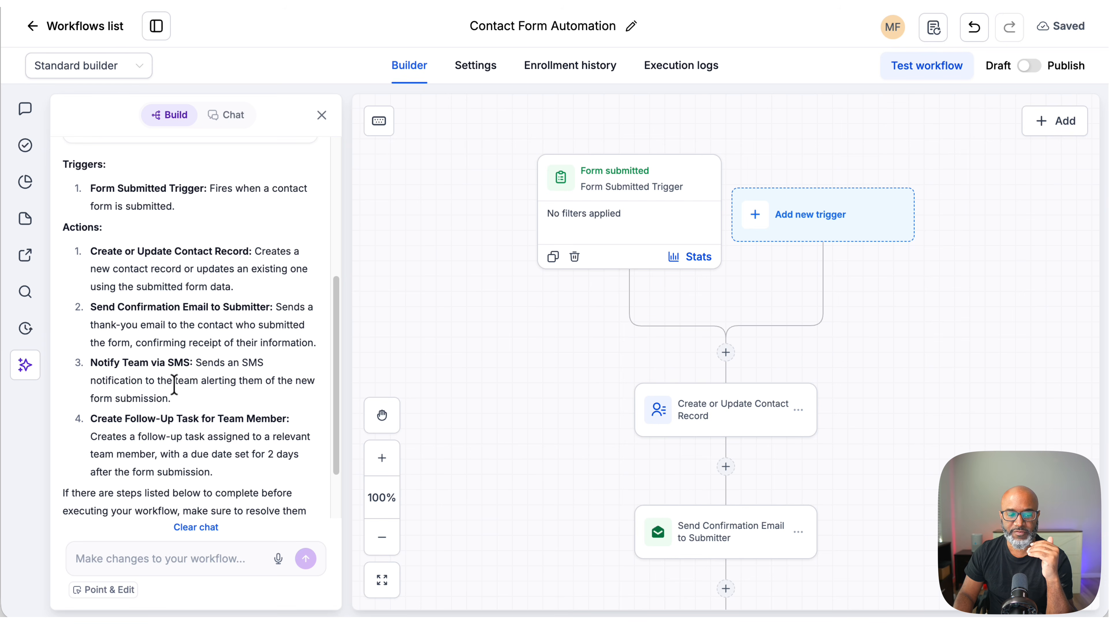
pyautogui.scroll(-1, 831, 354)
pyautogui.scroll(-5, 834, 395)
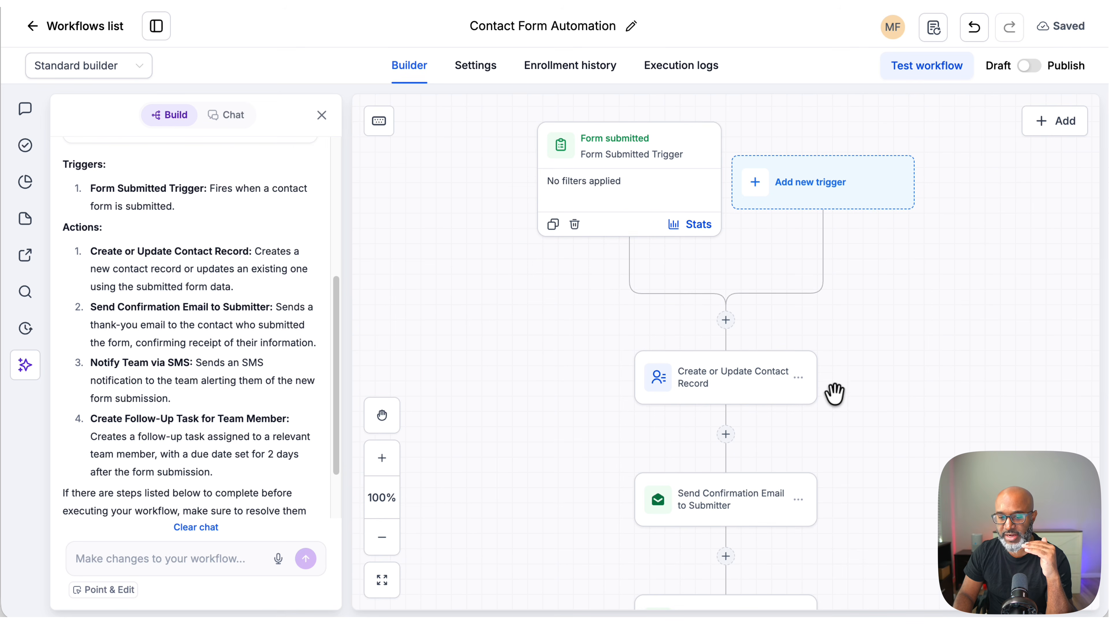
pyautogui.scroll(-1, 834, 393)
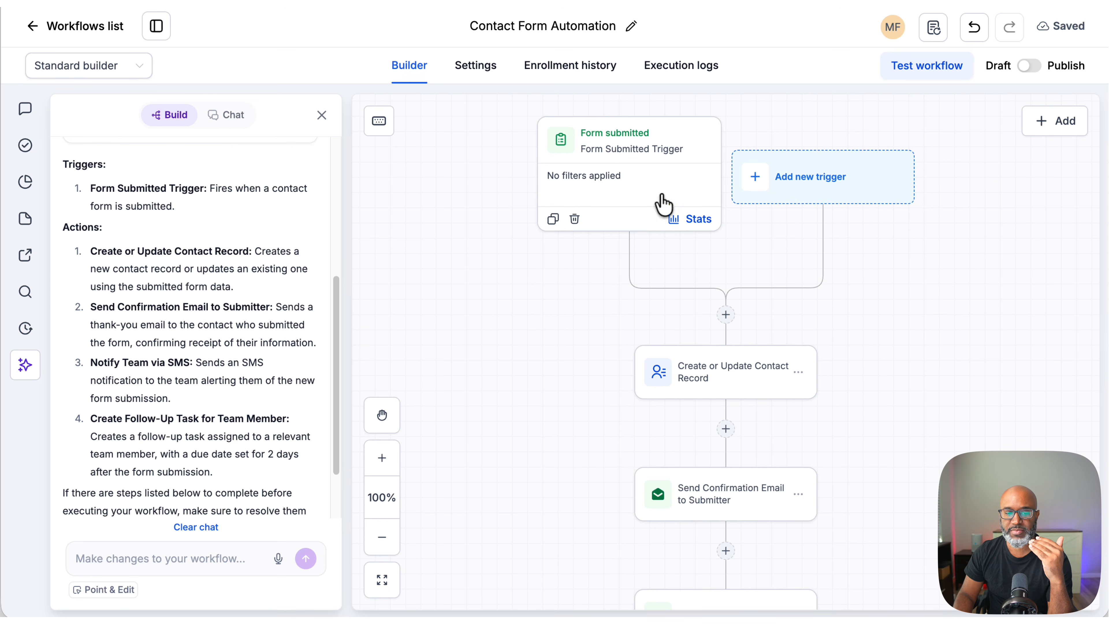
pyautogui.scroll(-1, 902, 334)
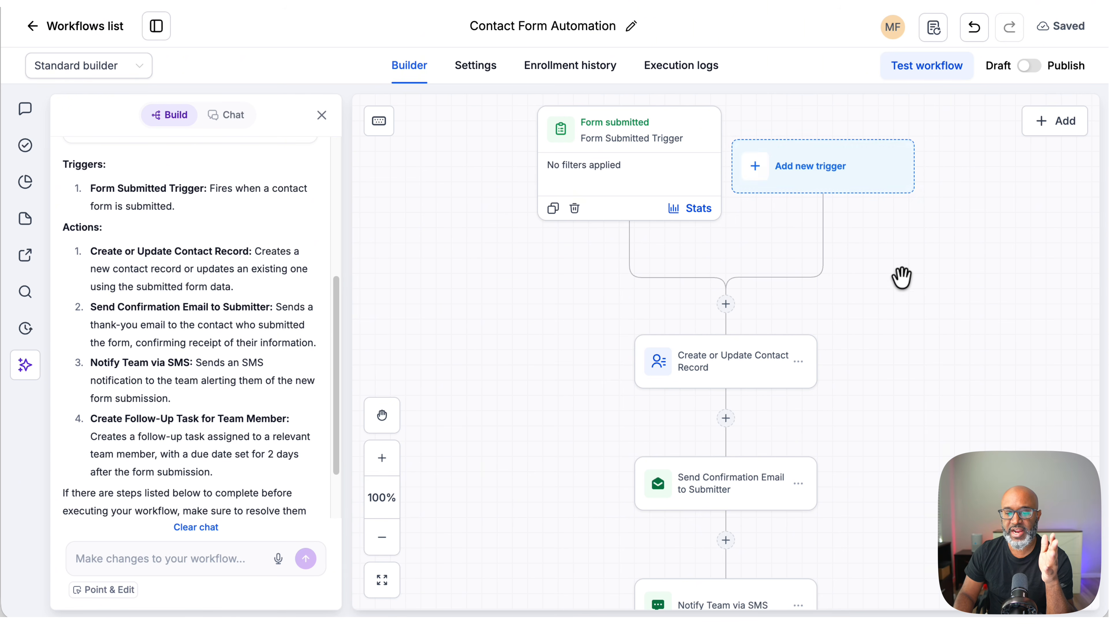
pyautogui.scroll(-2, 901, 276)
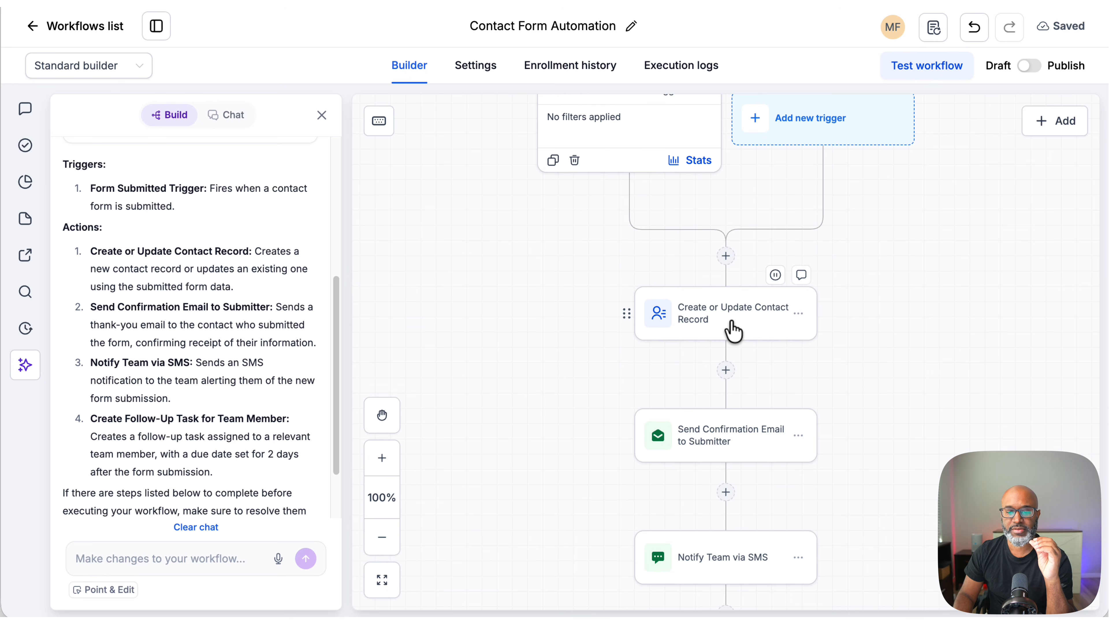
# Step: Inspect the settings of the Create or Update Contact Record action
pyautogui.click(731, 322)
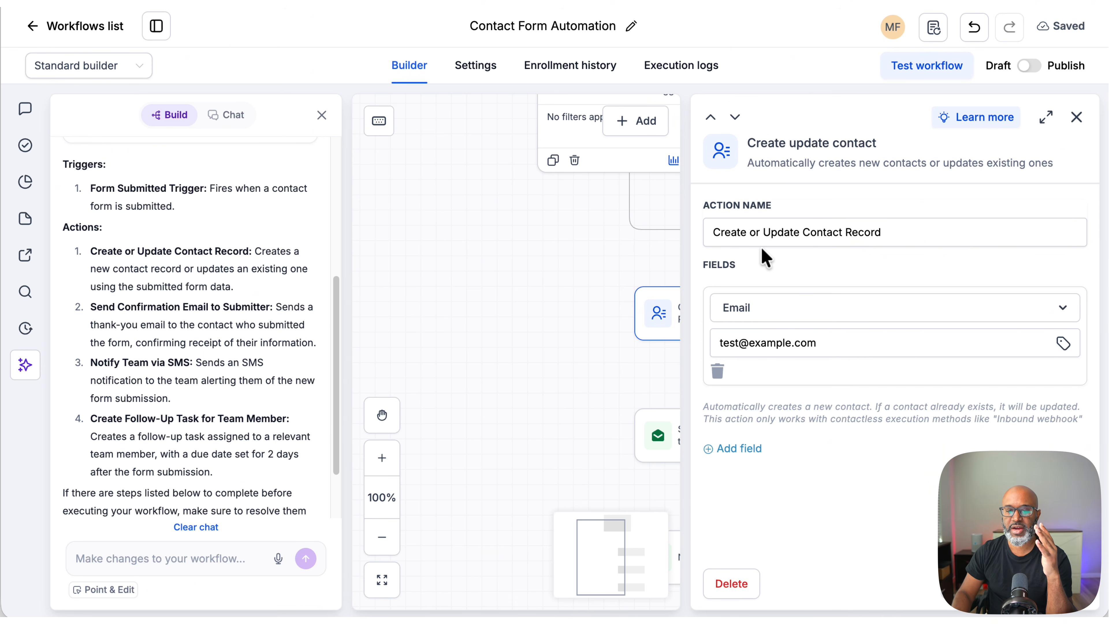
pyautogui.click(1076, 116)
pyautogui.scroll(-1, 772, 349)
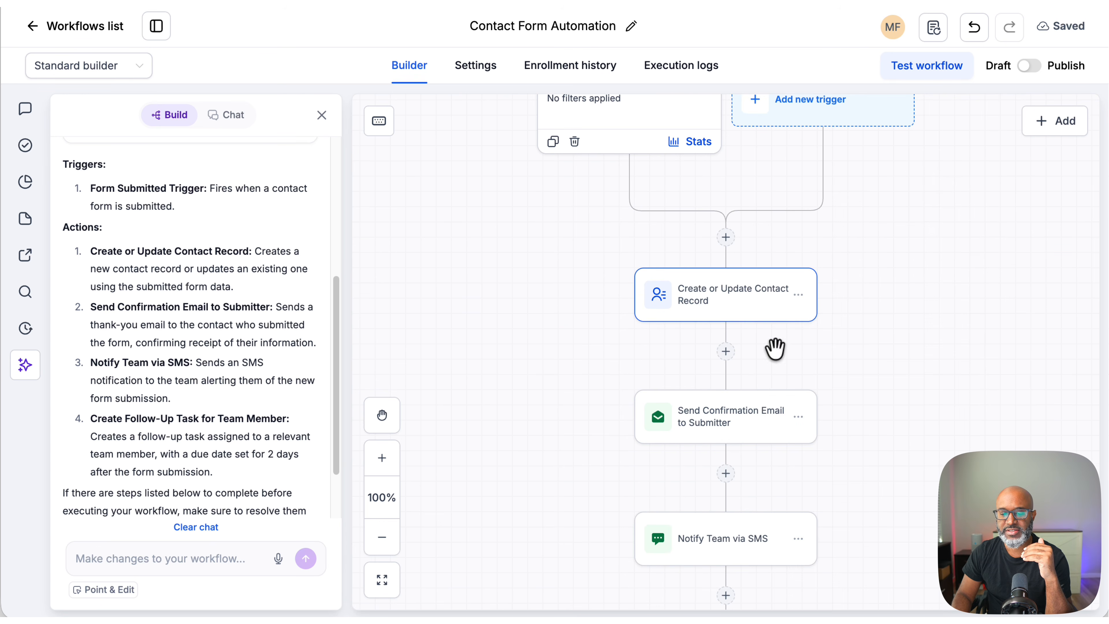
# Step: Open the Send Confirmation Email to Submitter action and review its email content
pyautogui.click(742, 419)
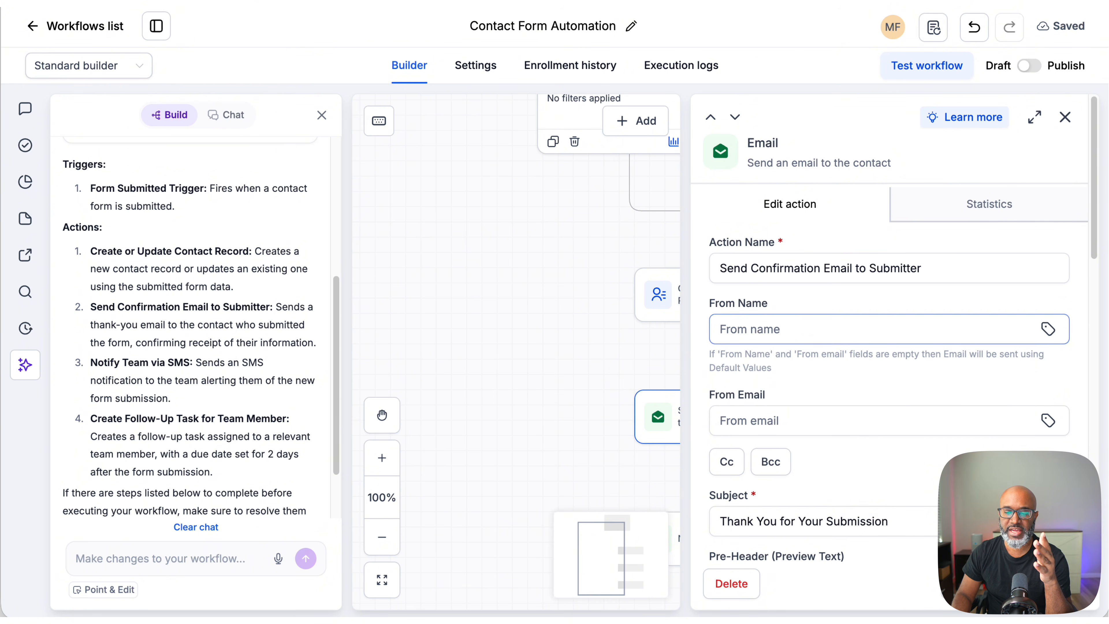
pyautogui.moveTo(1091, 229); pyautogui.dragTo(1096, 423)
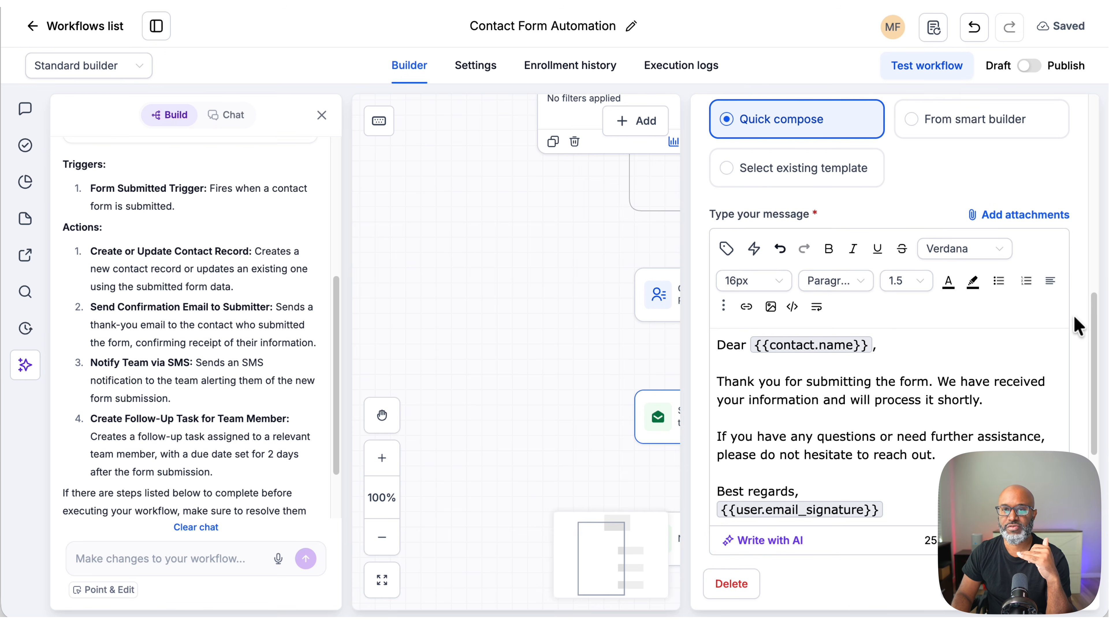
pyautogui.scroll(10, 1074, 317)
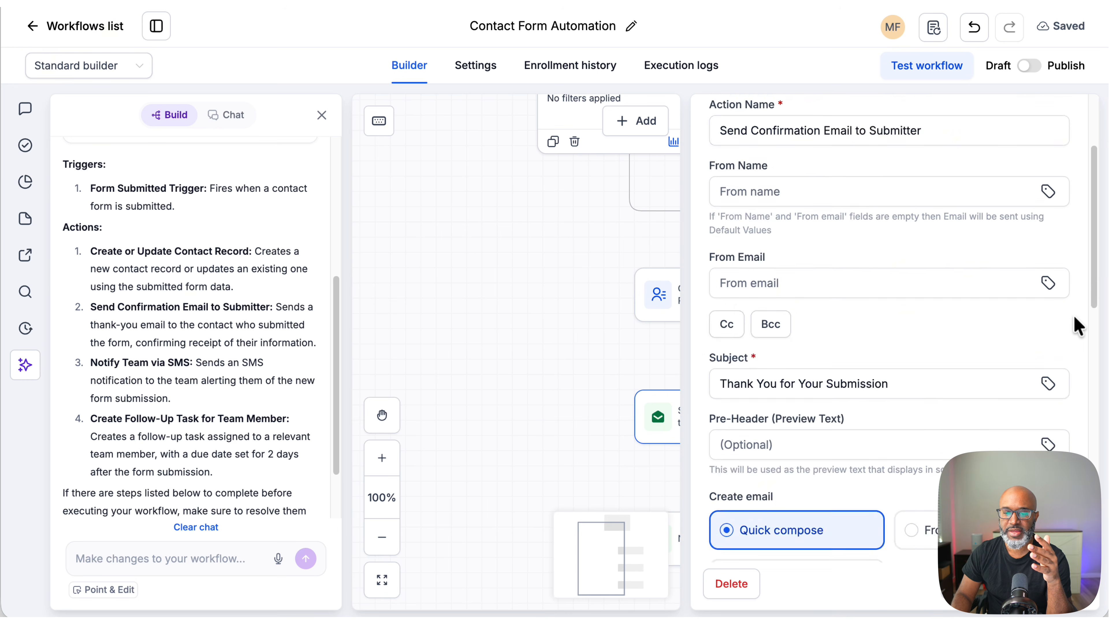
# Step: Try editing the Send Confirmation Email to Submitter action name
pyautogui.click(750, 262)
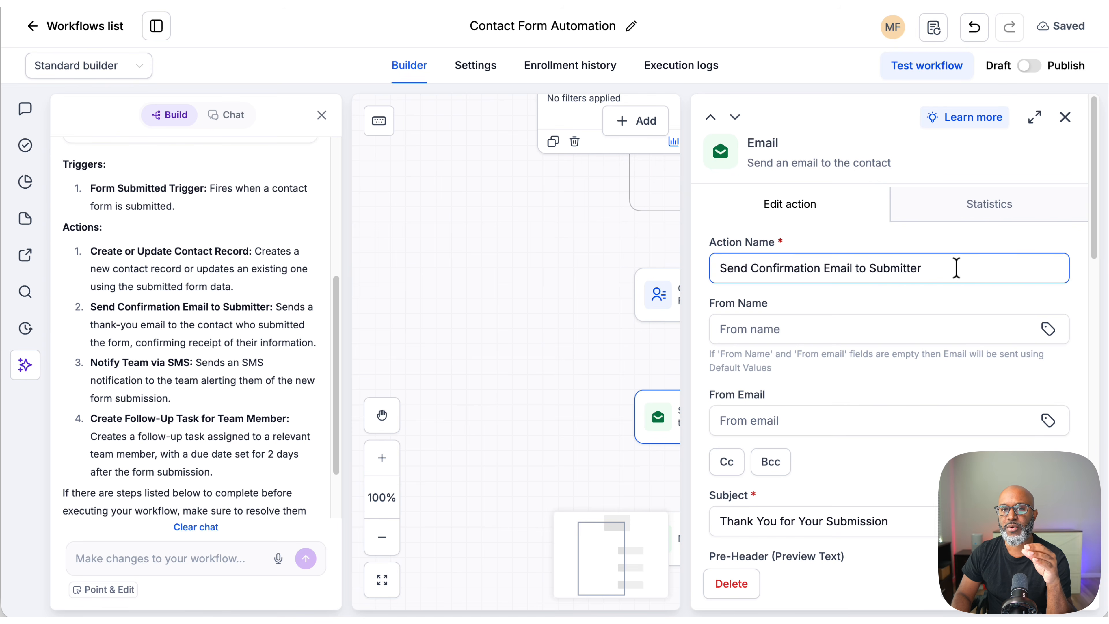
pyautogui.moveTo(958, 267); pyautogui.dragTo(714, 273)
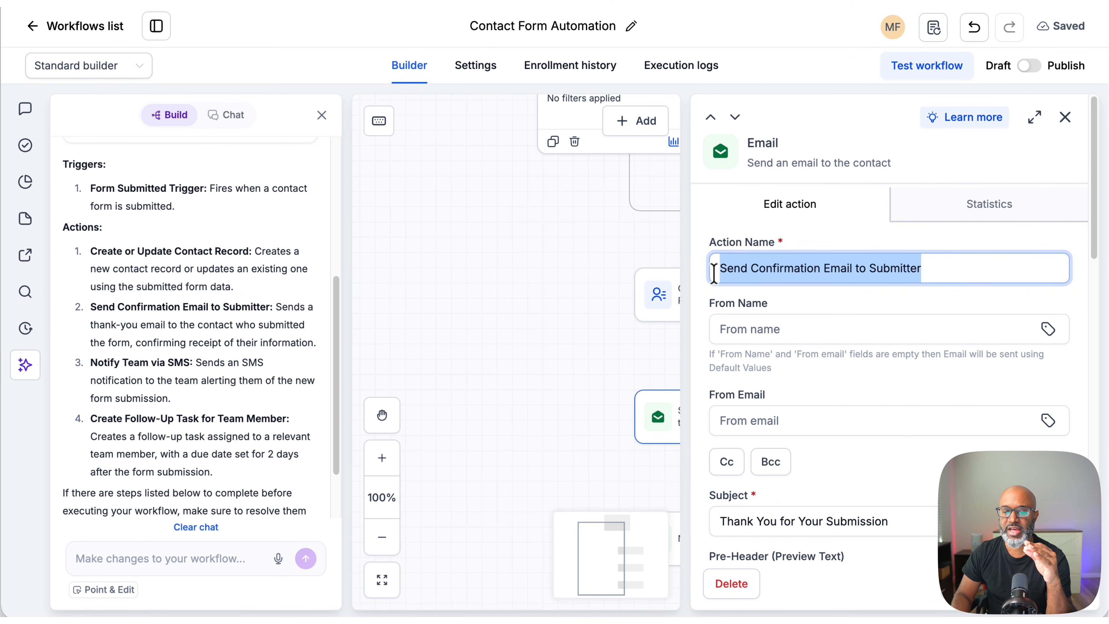
pyautogui.click(792, 270)
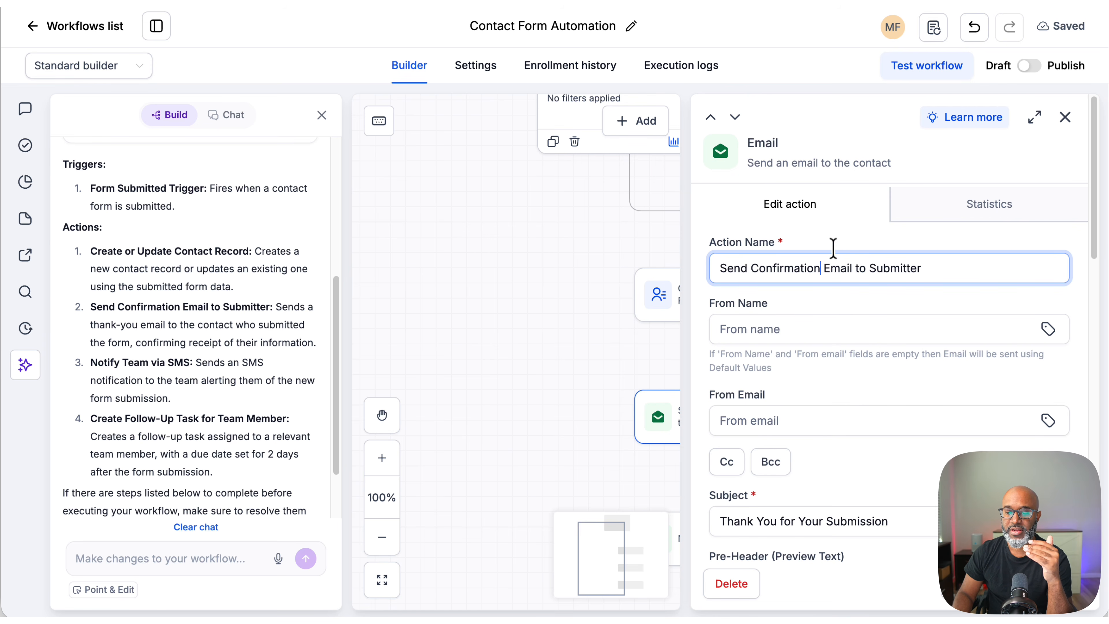
pyautogui.press('BackSpace')
pyautogui.press('BackSpace')
pyautogui.press('BackSpace')
pyautogui.press('BackSpace')
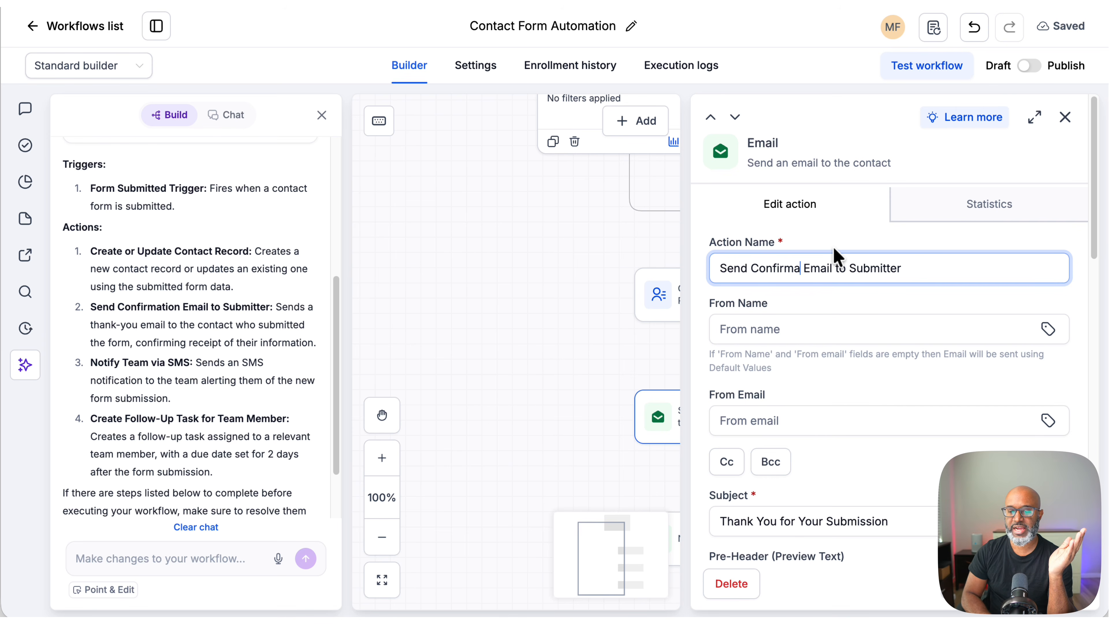
pyautogui.write('tion')
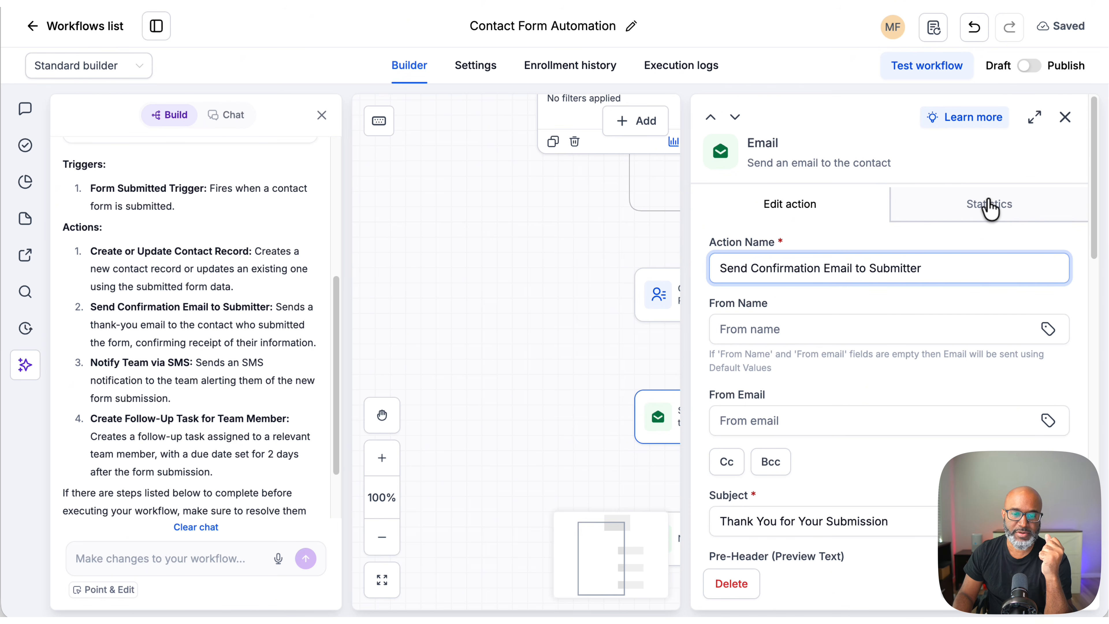
pyautogui.click(980, 264)
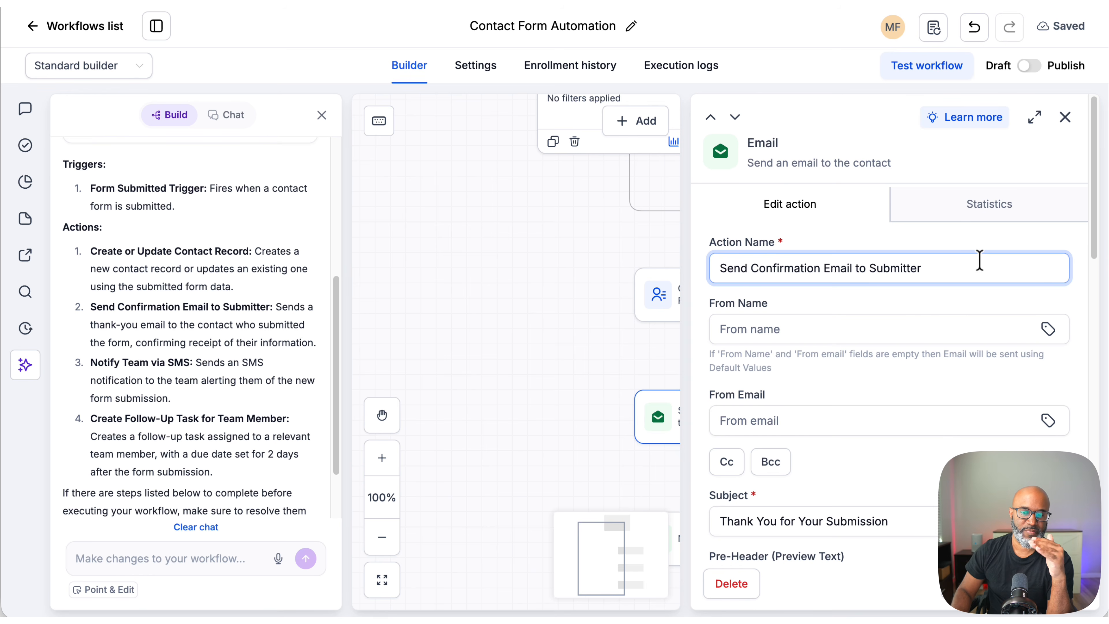
# Step: Set the confirmation email's From Name to the user's Full Name custom value
pyautogui.scroll(-3, 948, 374)
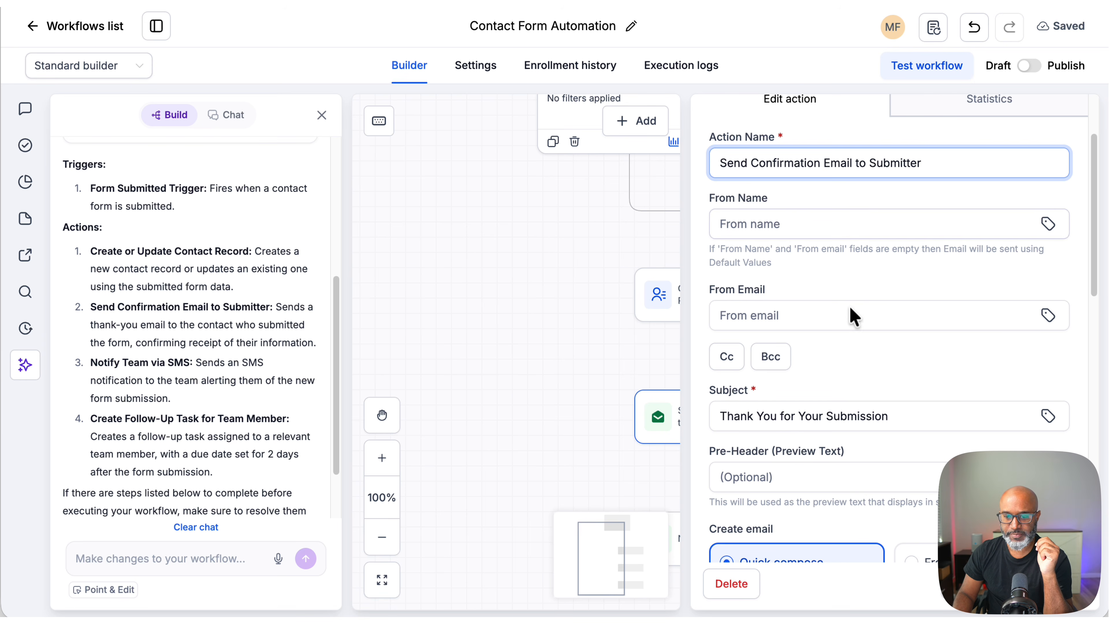
pyautogui.click(1048, 225)
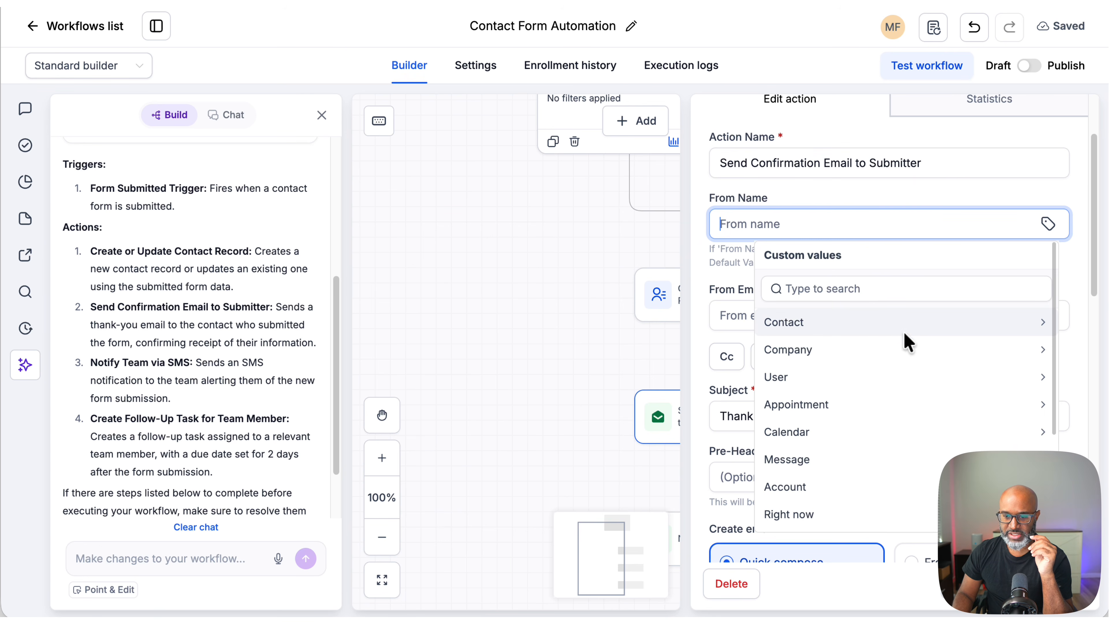
pyautogui.click(890, 379)
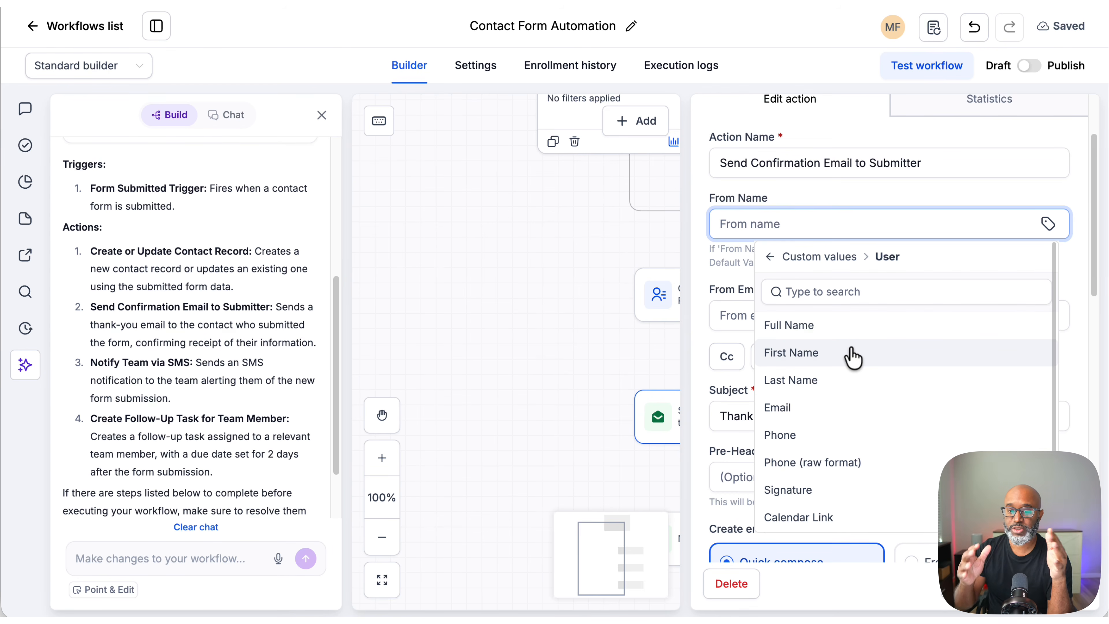
pyautogui.click(848, 333)
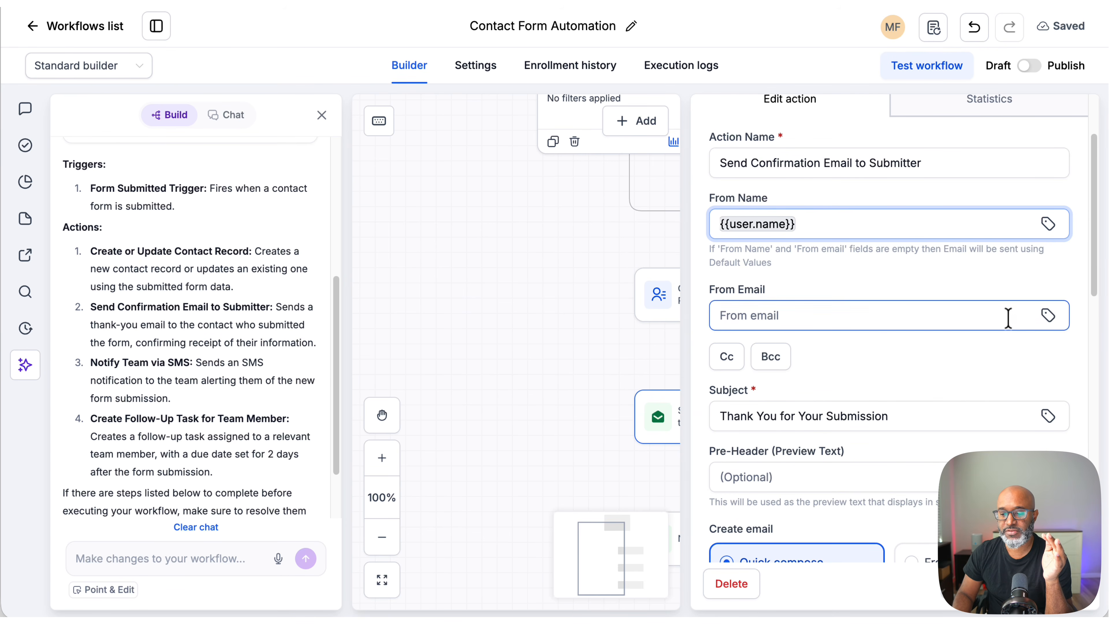
# Step: Set the From Email to the user's Email custom value
pyautogui.click(1048, 315)
pyautogui.click(850, 161)
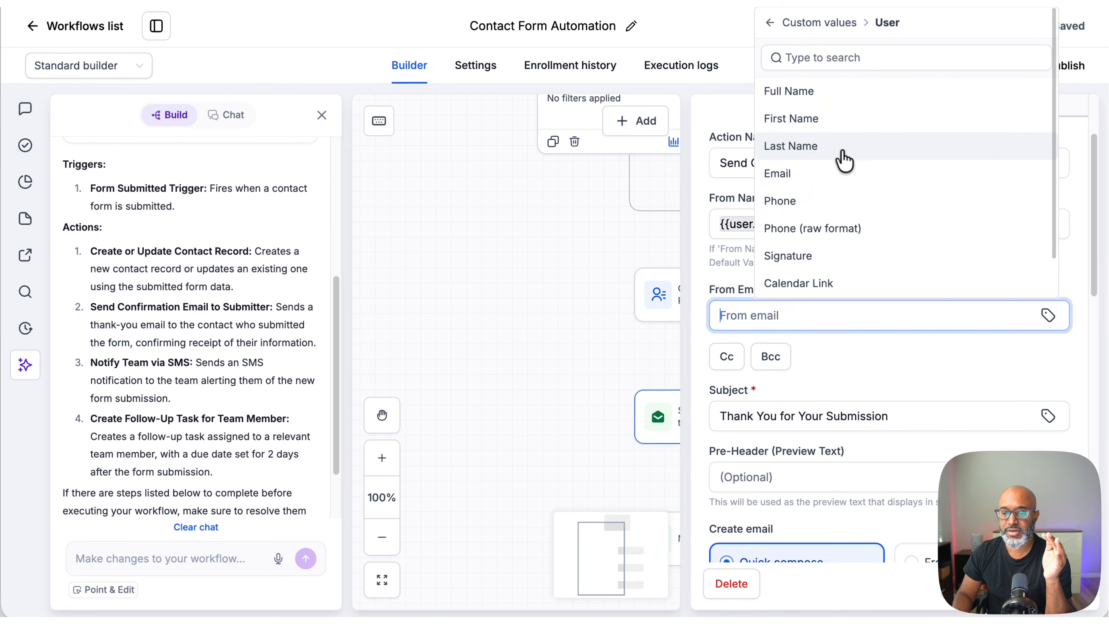
pyautogui.click(824, 173)
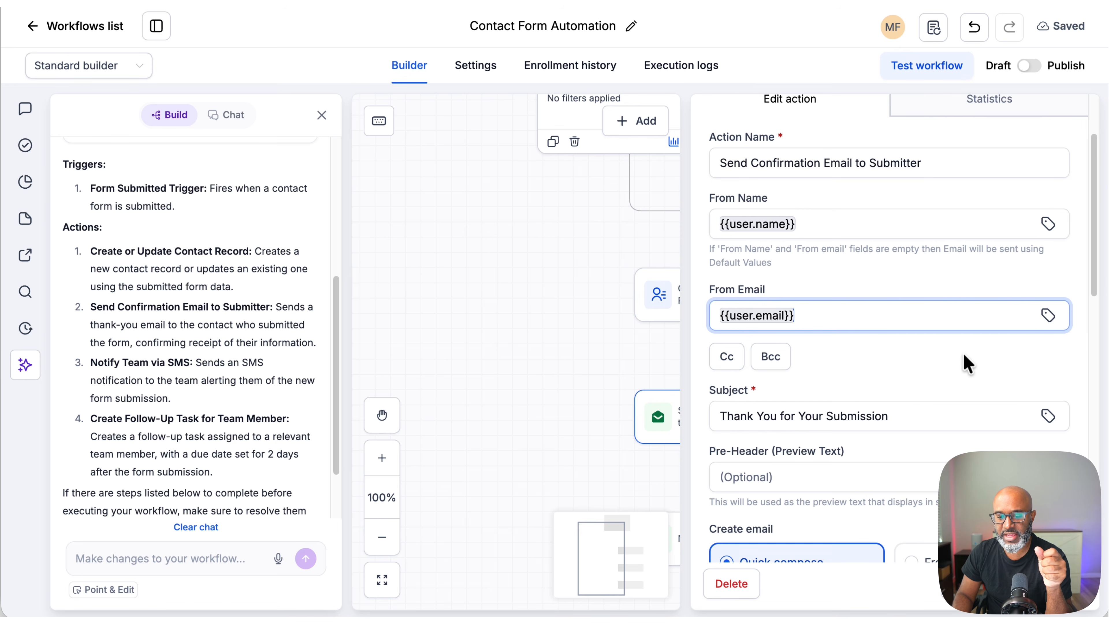
# Step: Append a comma and the contact's First Name custom value to the email subject
pyautogui.scroll(-3, 1024, 365)
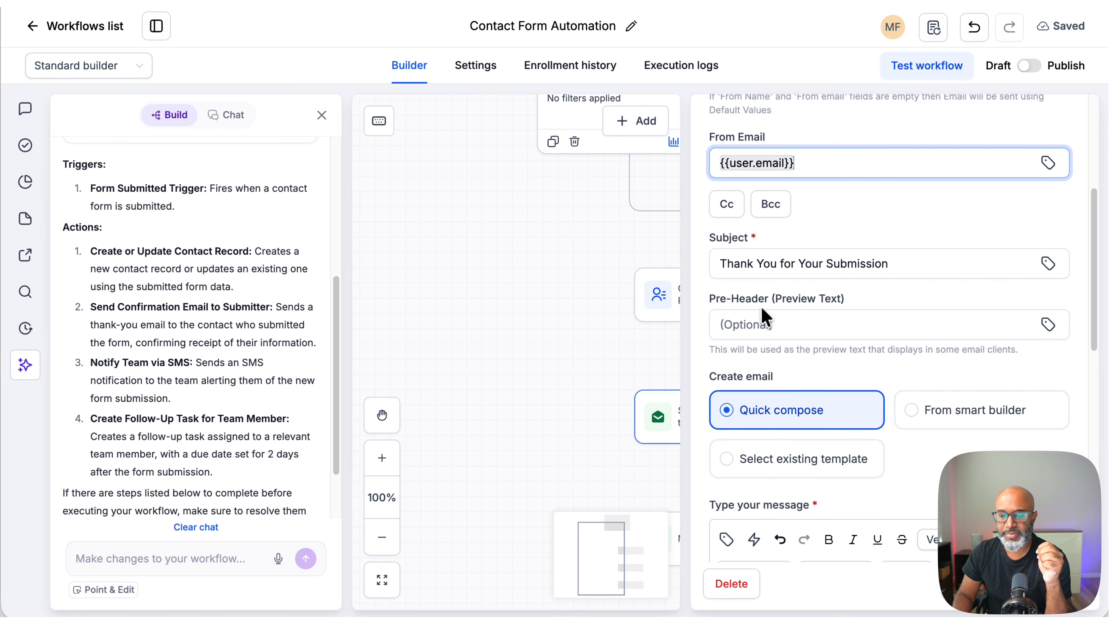
pyautogui.scroll(-2, 864, 374)
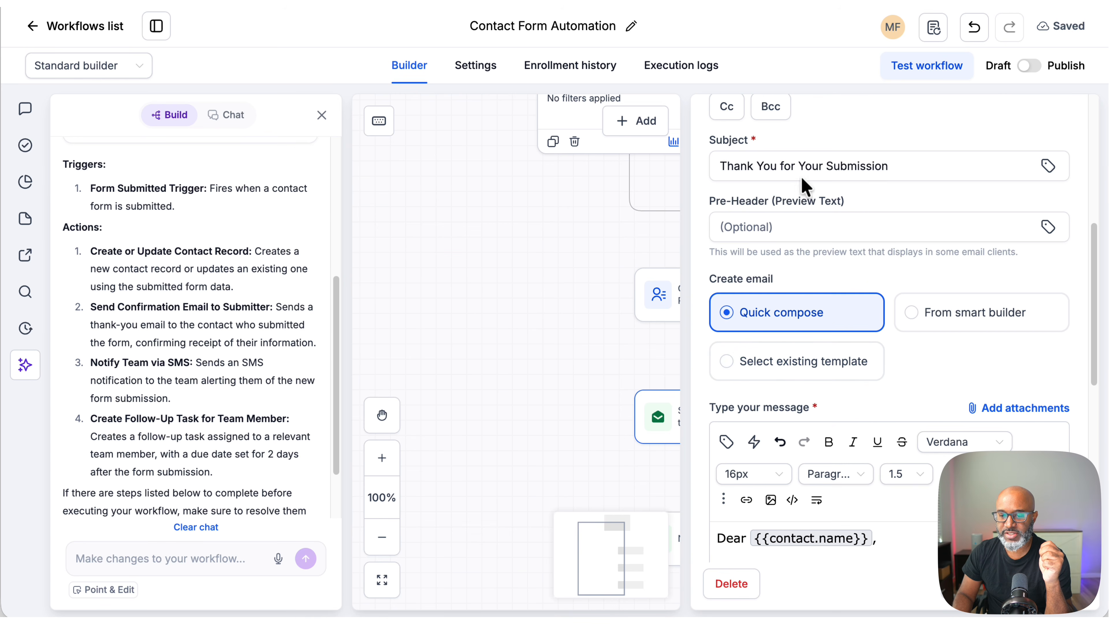
pyautogui.click(974, 166)
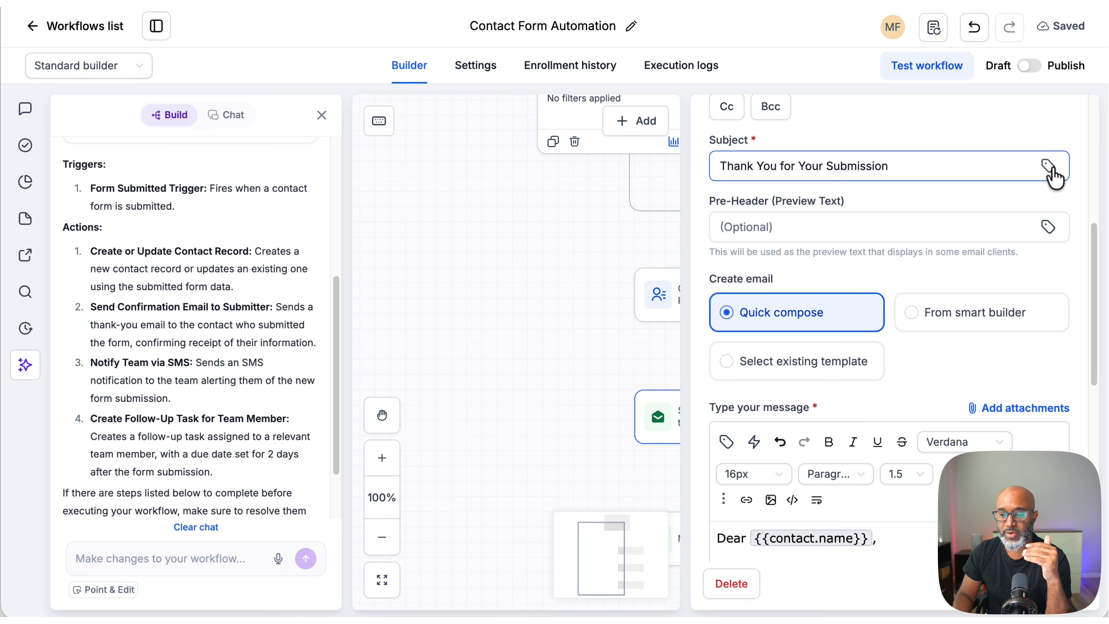
pyautogui.click(954, 172)
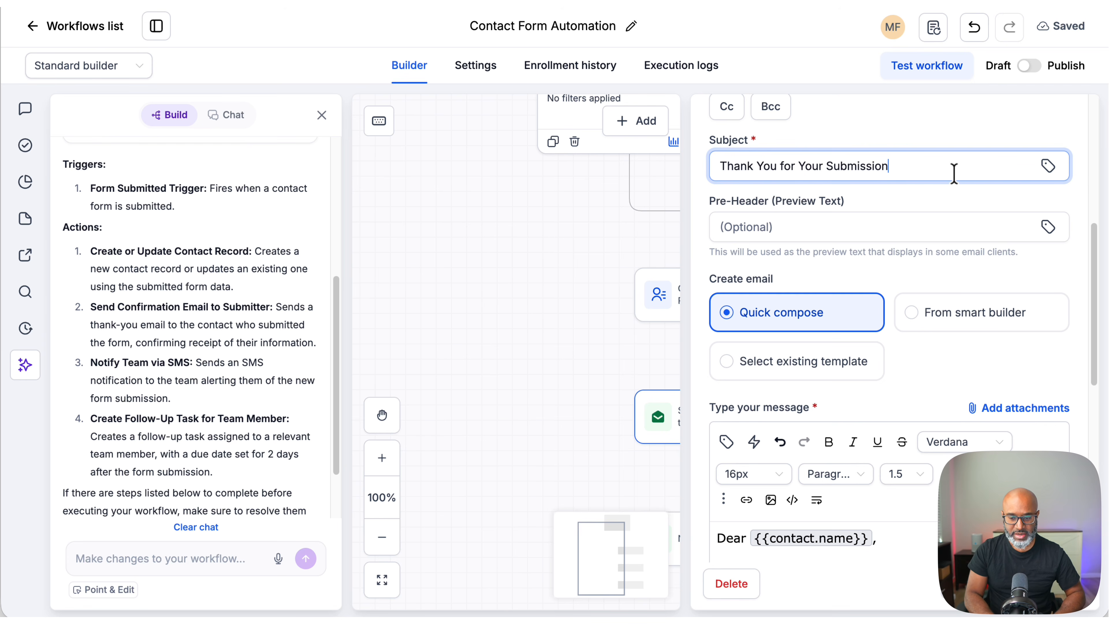
pyautogui.click(1046, 165)
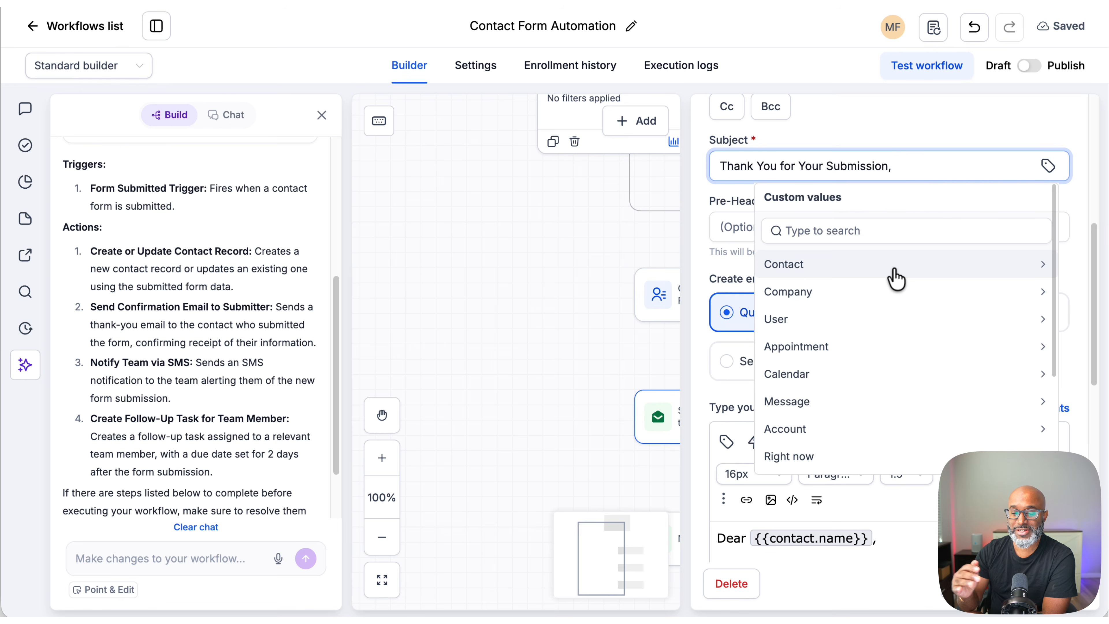
pyautogui.click(821, 275)
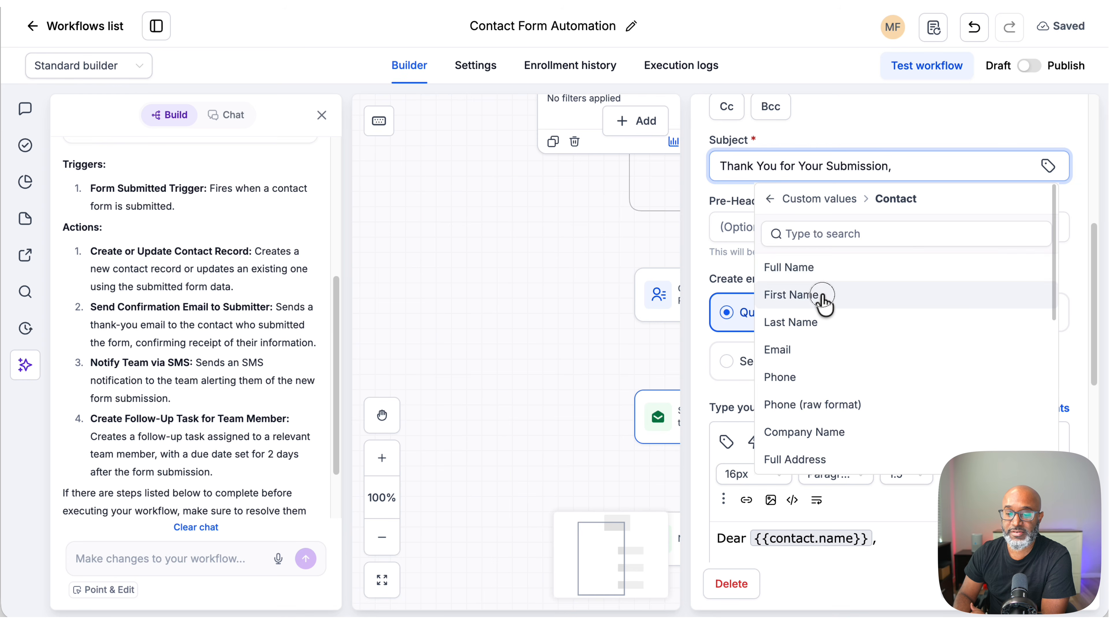
pyautogui.click(791, 294)
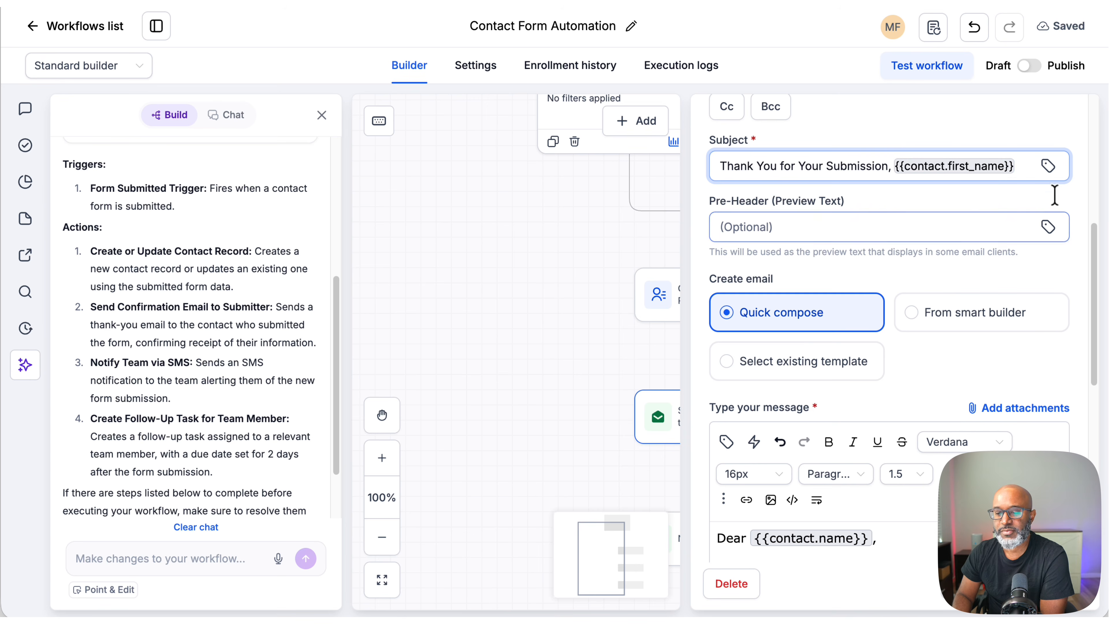
pyautogui.scroll(-4, 891, 334)
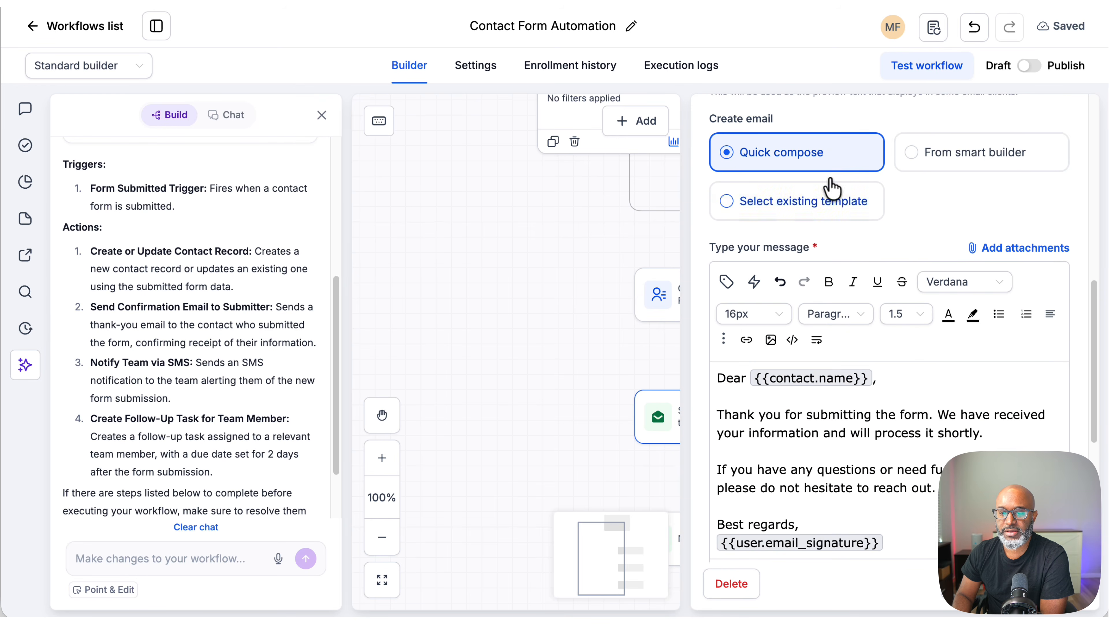
pyautogui.click(954, 154)
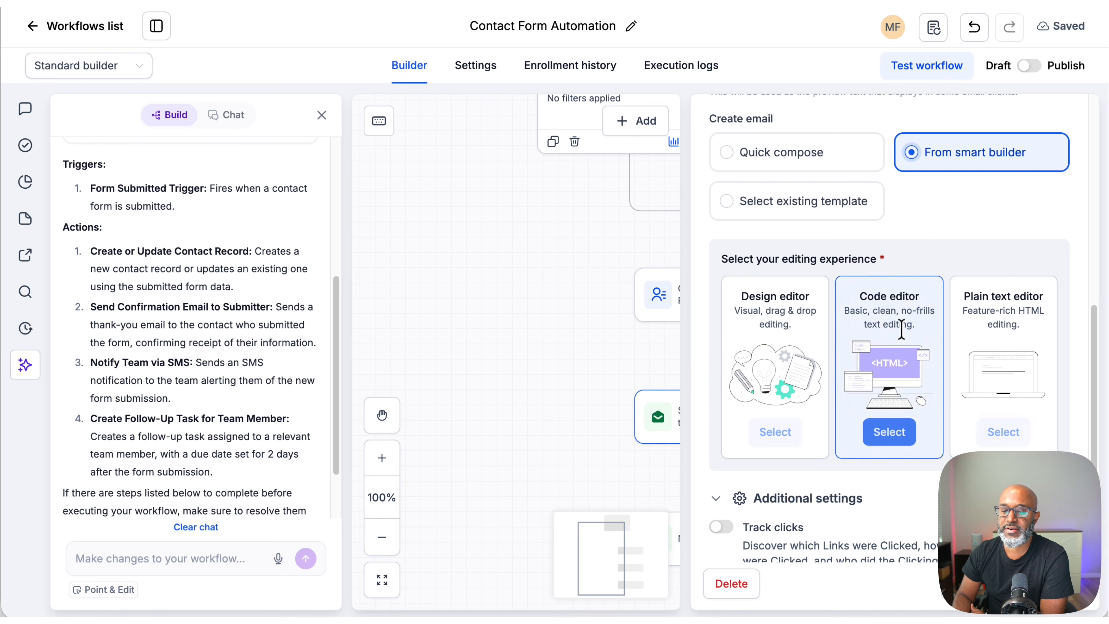
pyautogui.click(820, 153)
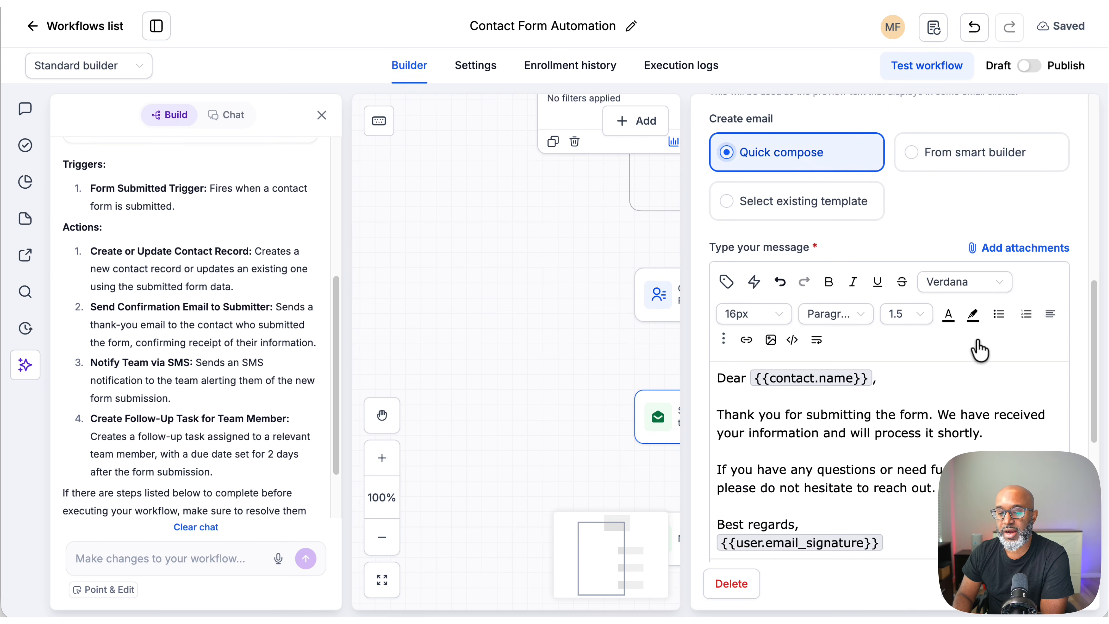
# Step: Review the confirmation message body and additional settings, then save the email action
pyautogui.scroll(-1, 1013, 399)
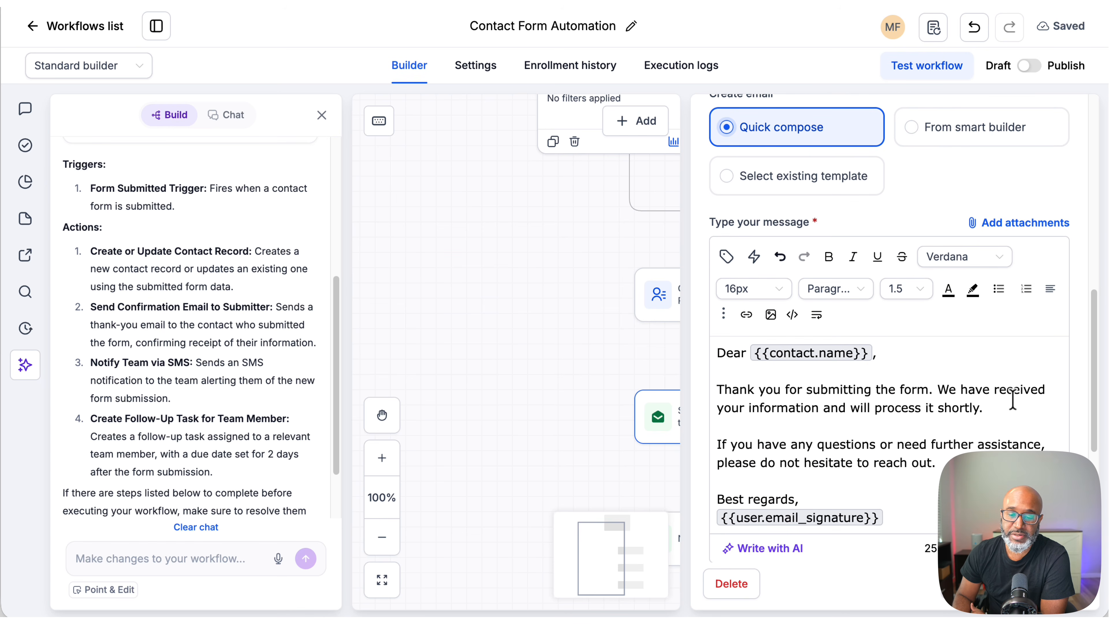
pyautogui.scroll(-3, 1012, 400)
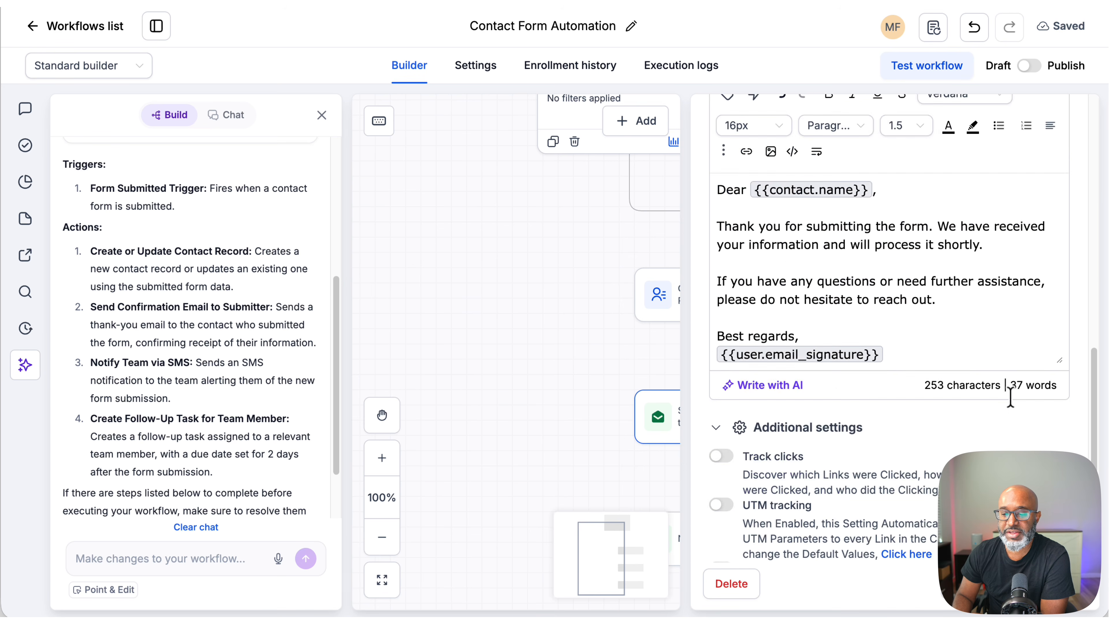
pyautogui.scroll(1, 1013, 404)
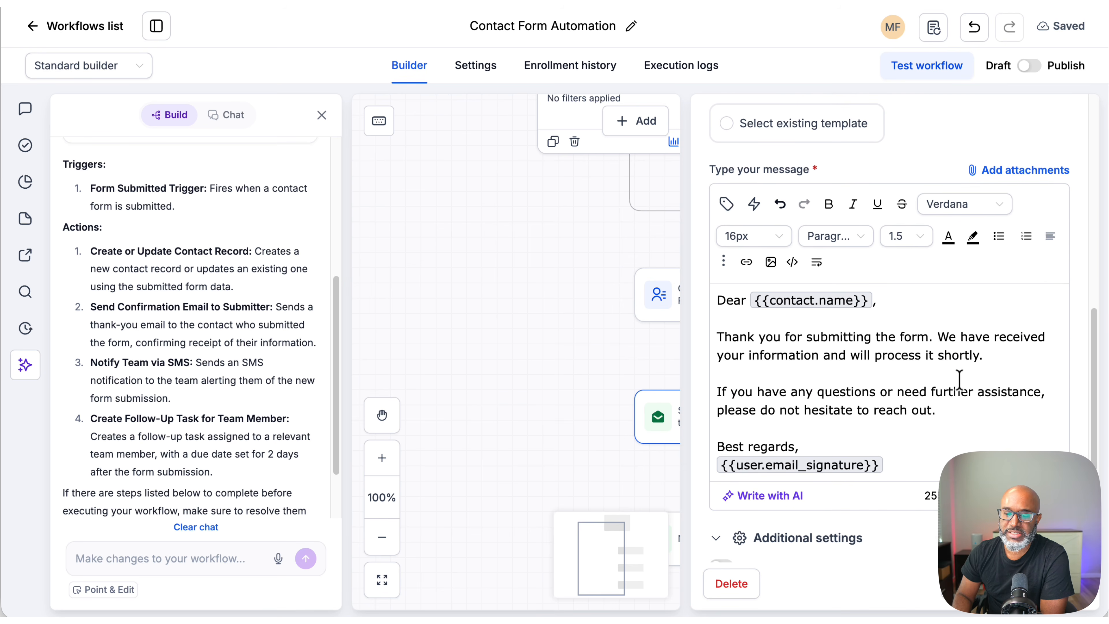
pyautogui.scroll(-1, 966, 382)
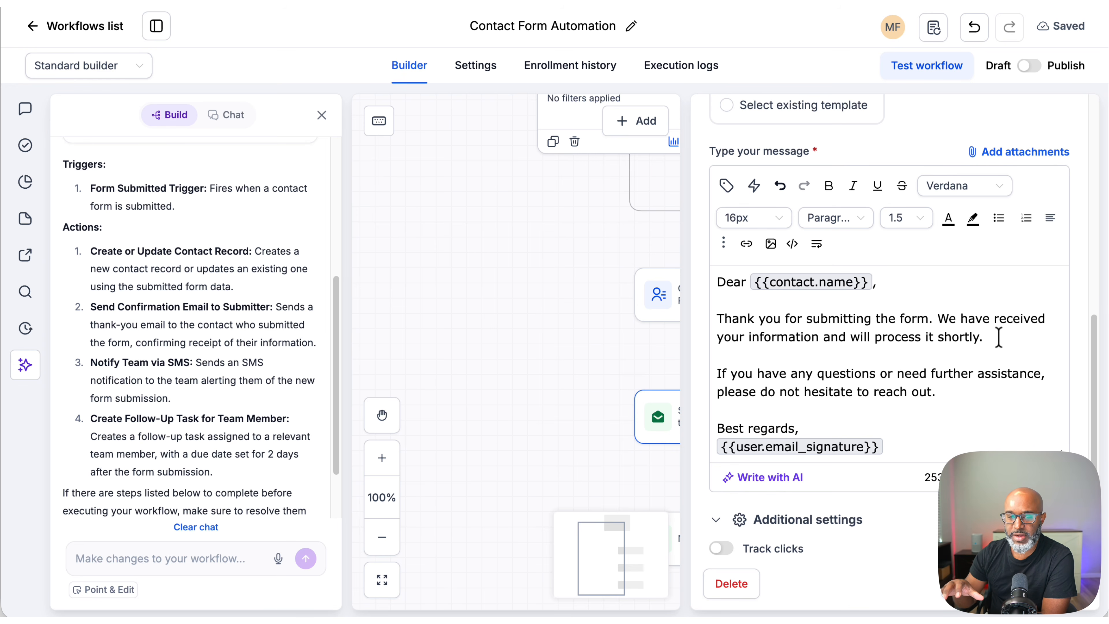
pyautogui.scroll(-5, 989, 376)
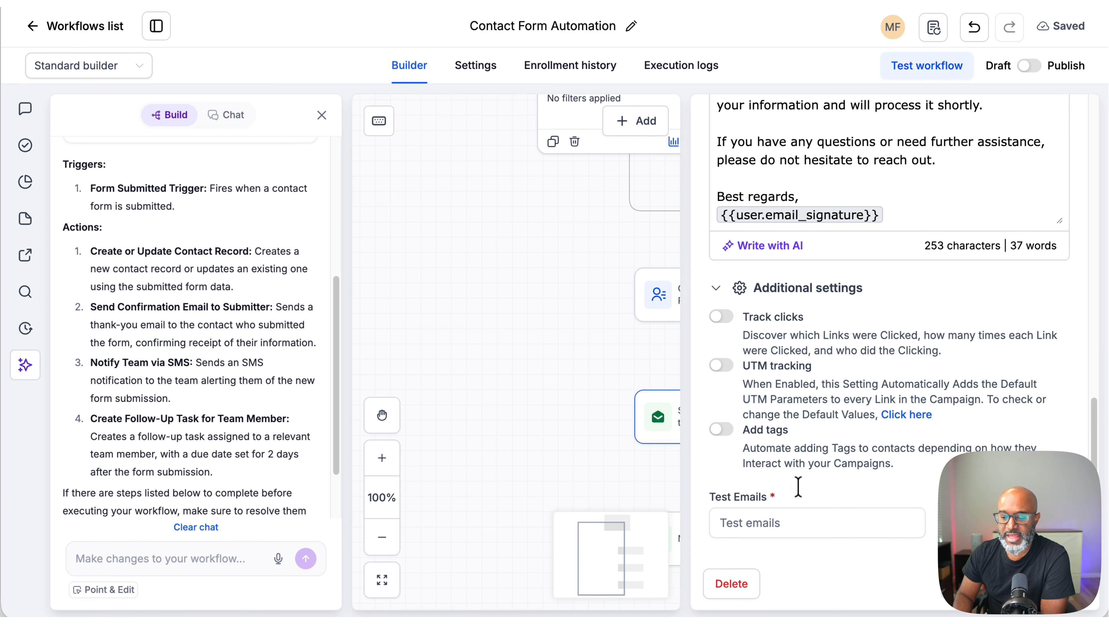
pyautogui.click(1052, 583)
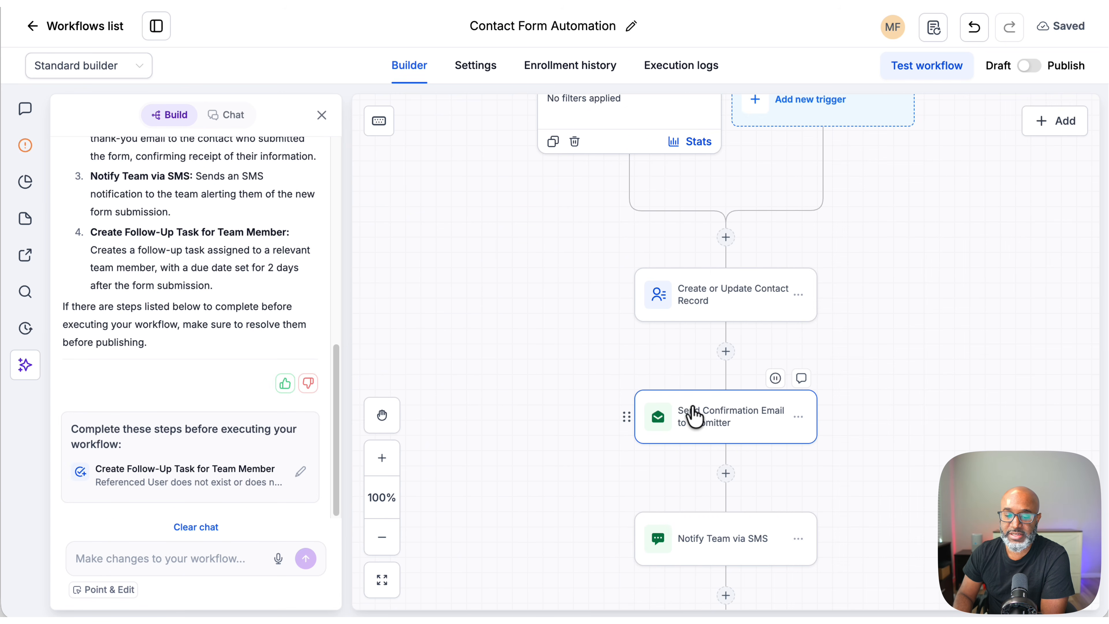
# Step: Open the Notify Team via SMS action, review its message, and close it discarding changes
pyautogui.scroll(-1, 919, 427)
pyautogui.scroll(-3, 916, 426)
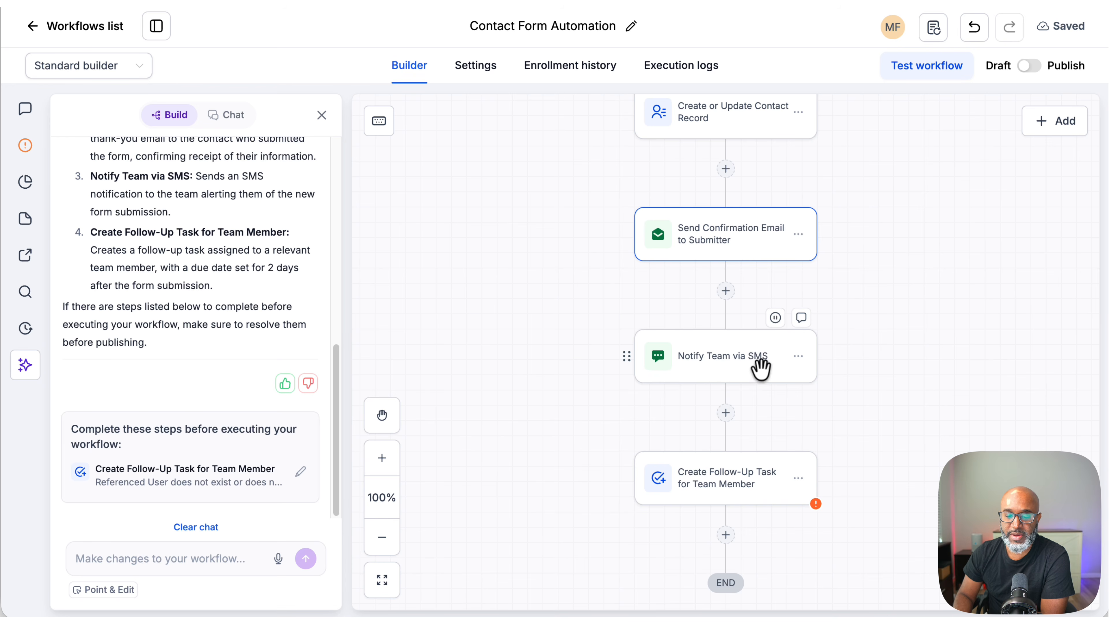
pyautogui.click(722, 361)
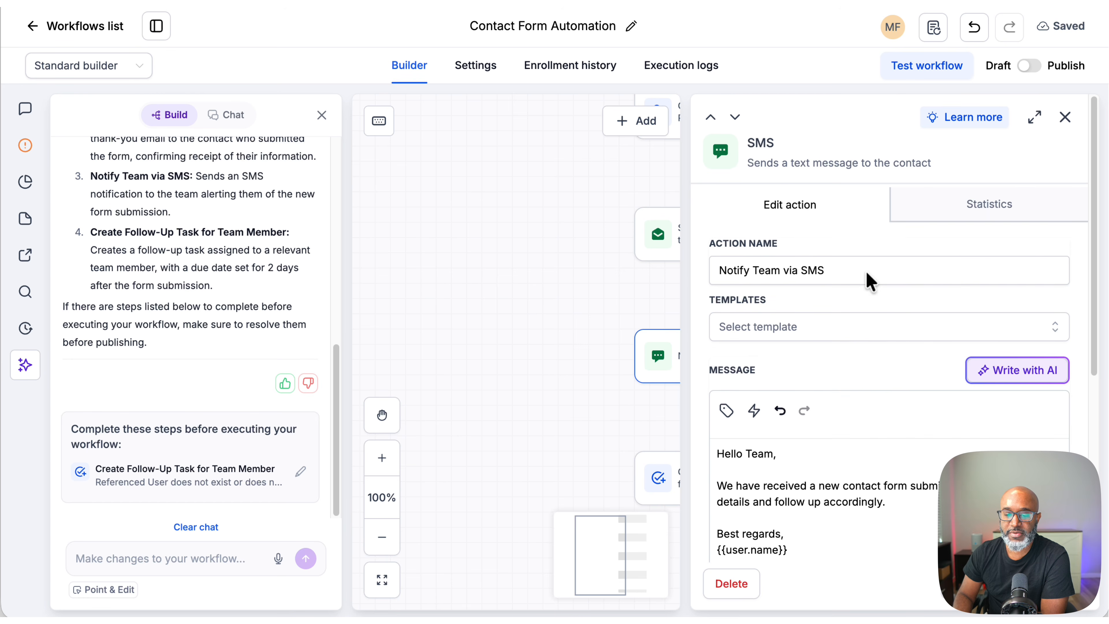
pyautogui.scroll(-7, 925, 421)
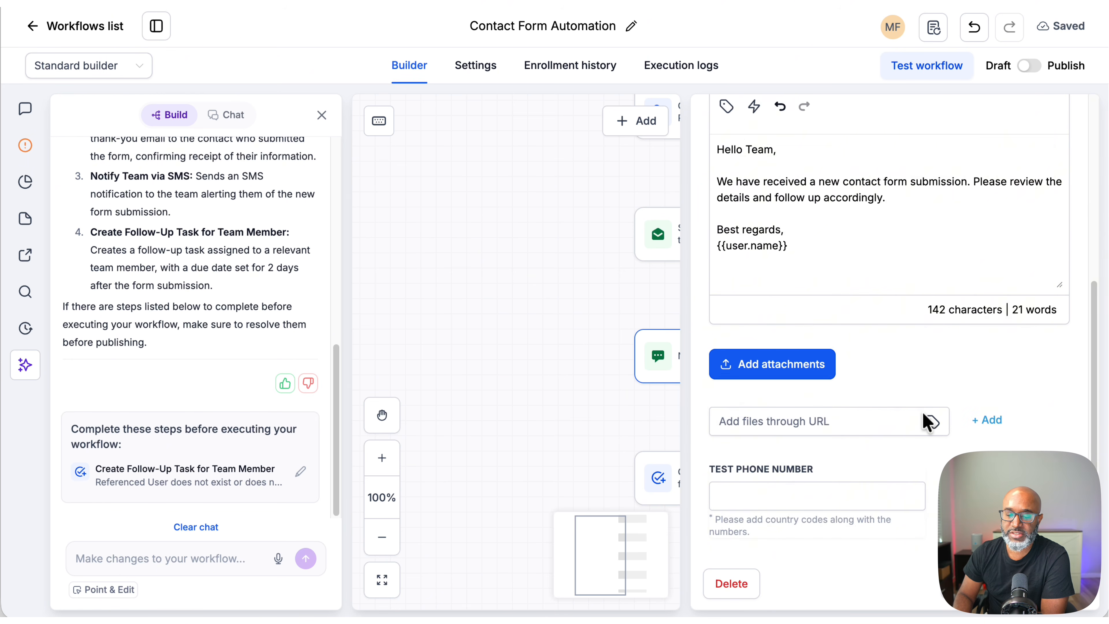
pyautogui.scroll(5, 925, 421)
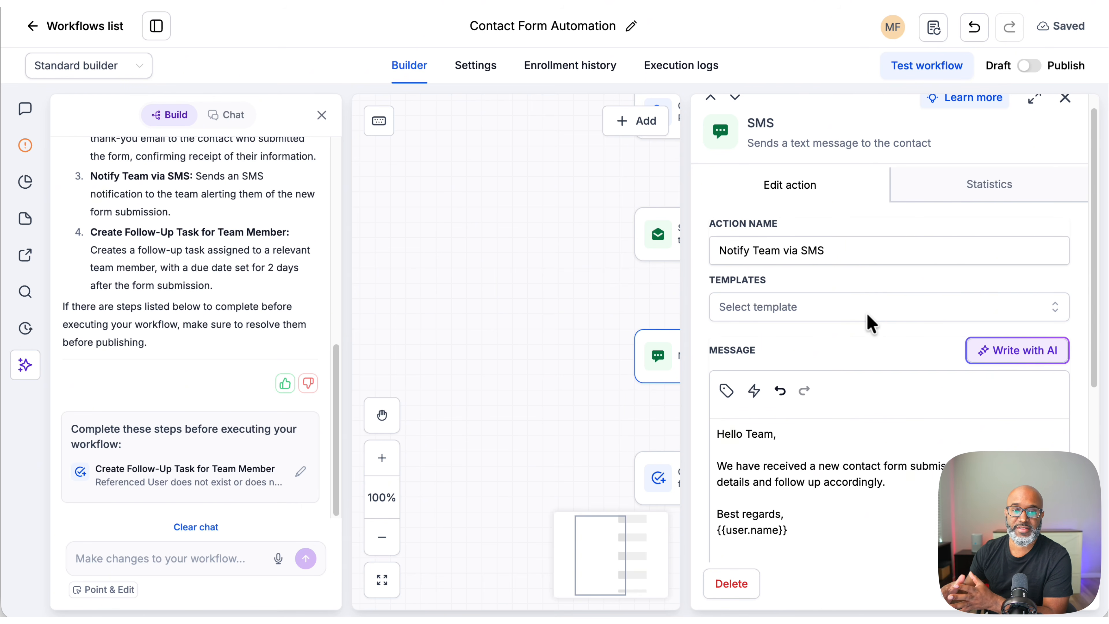
pyautogui.scroll(1, 869, 306)
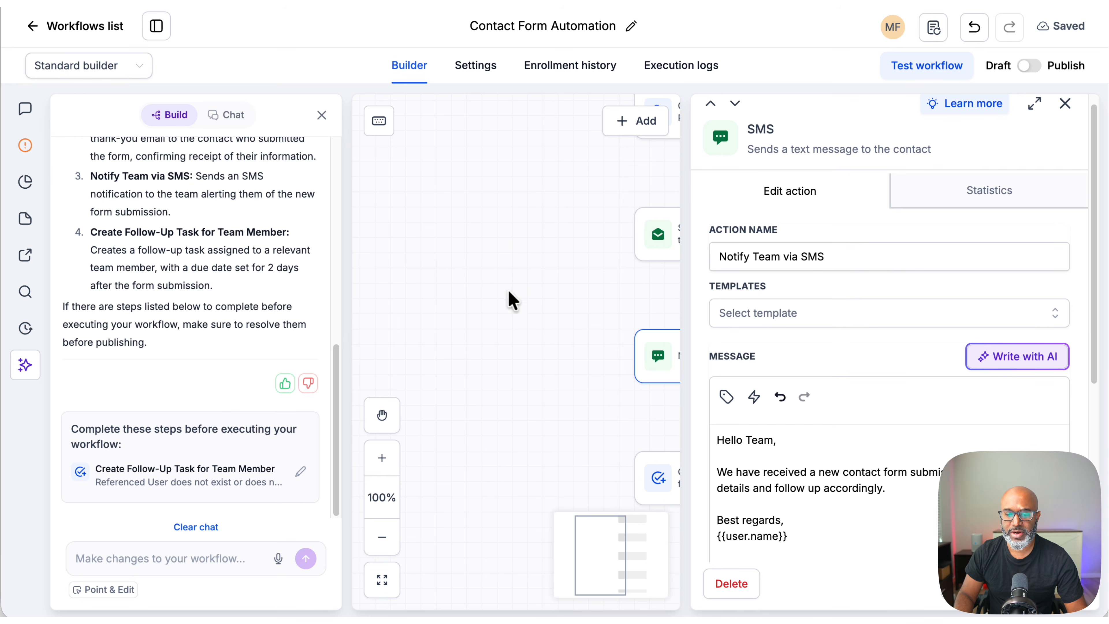
pyautogui.click(963, 584)
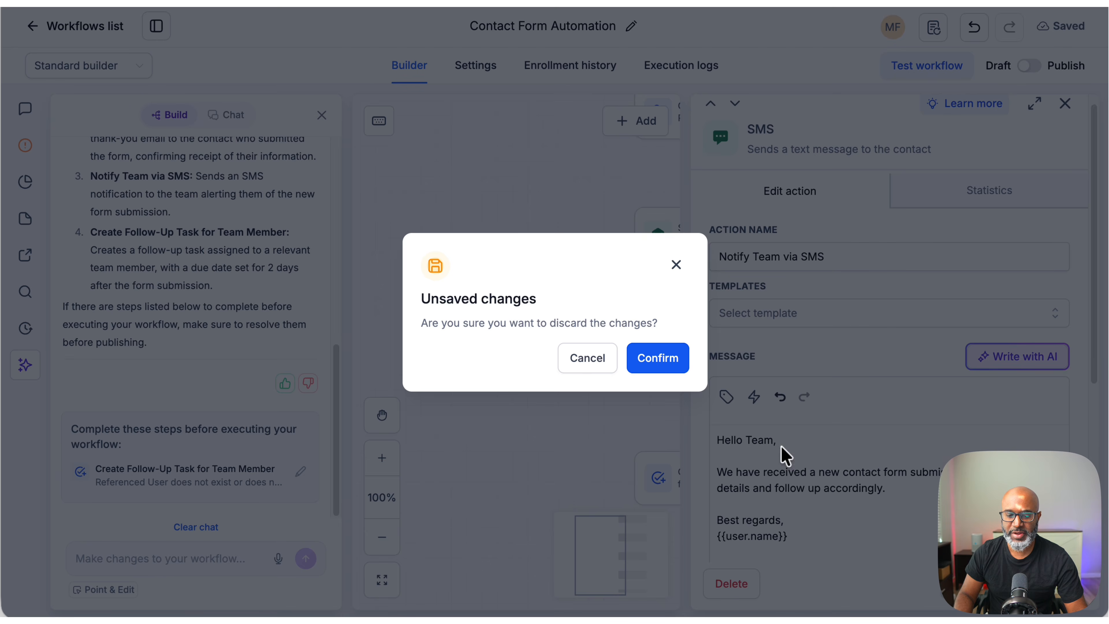
pyautogui.click(666, 358)
# Step: Open the Create Follow-Up Task for Team Member action, review its title and description, and close it
pyautogui.scroll(-2, 873, 423)
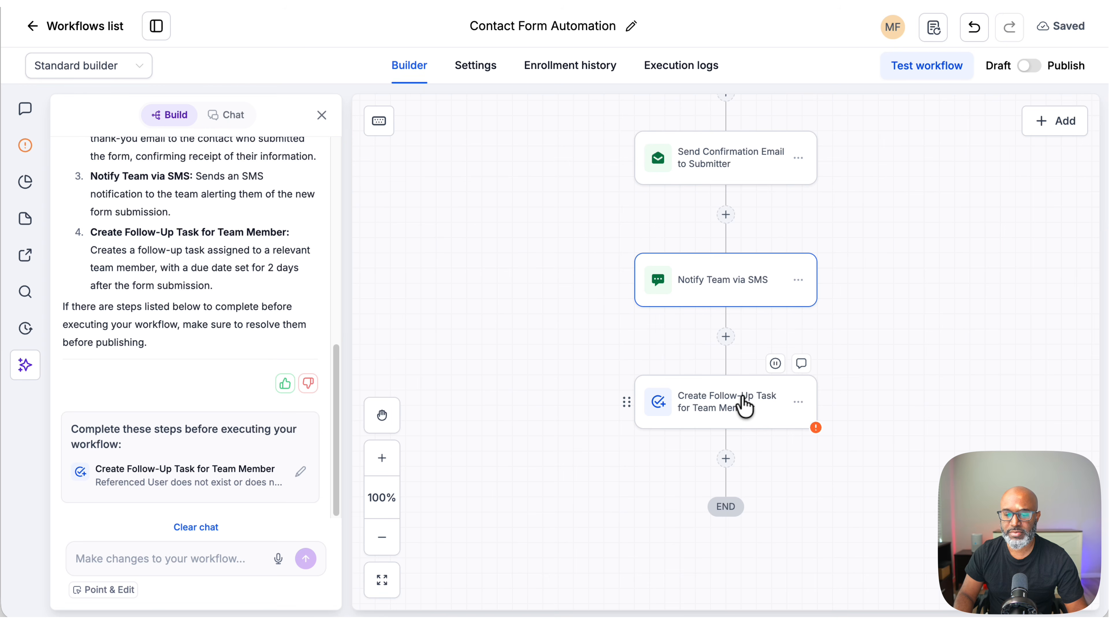
pyautogui.click(736, 408)
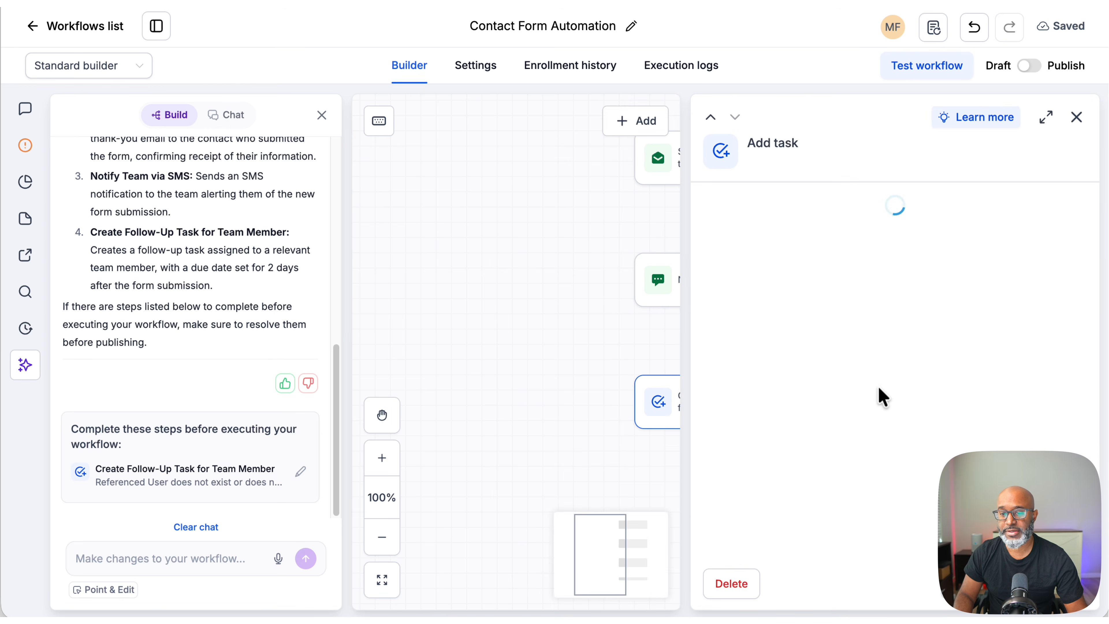
pyautogui.click(856, 312)
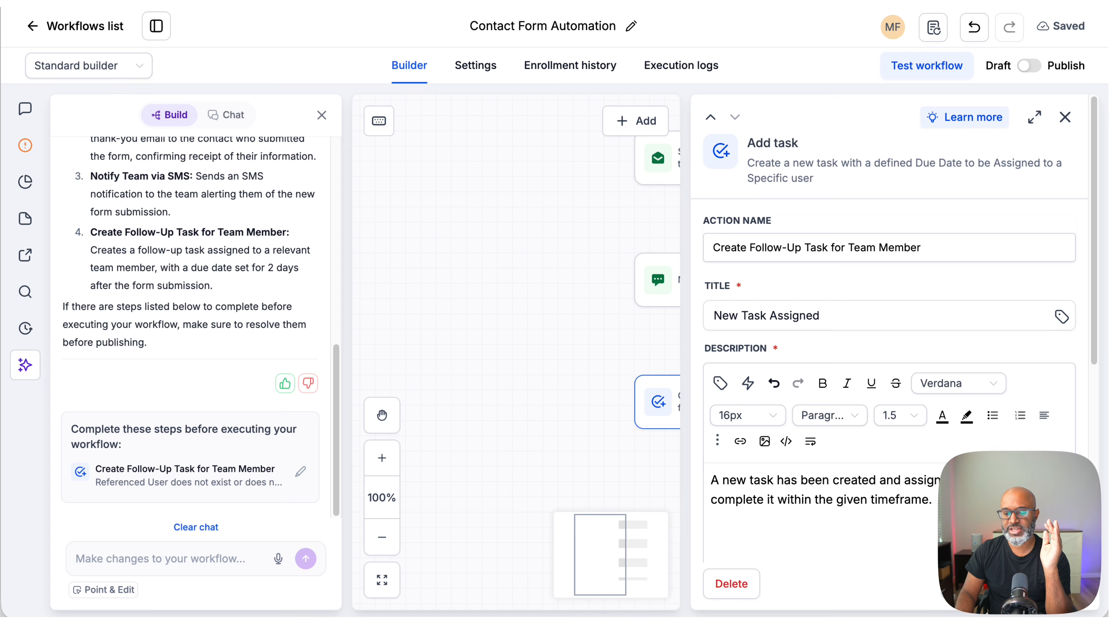
pyautogui.click(973, 584)
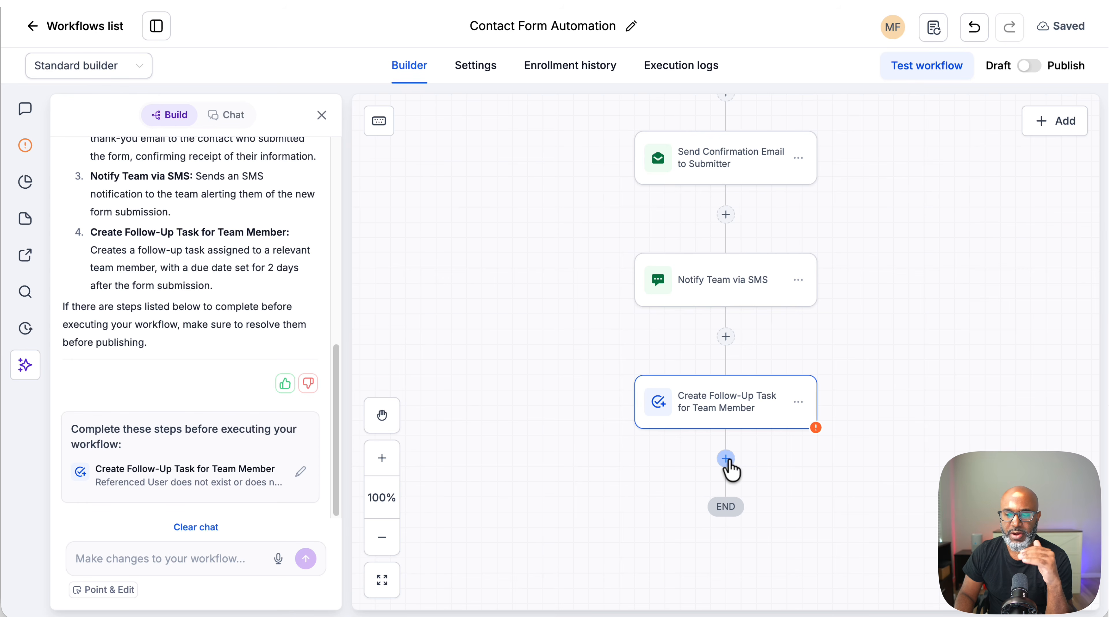
# Step: Open the action picker below the follow-up task action, browse the available action categories, and close the picker
pyautogui.click(725, 460)
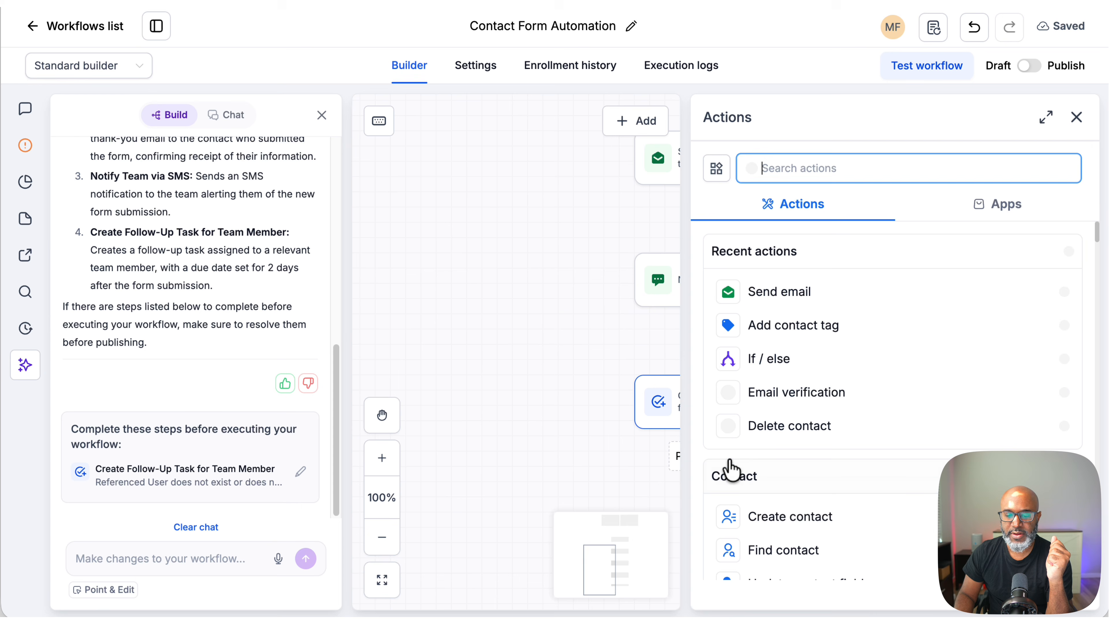
pyautogui.scroll(-1, 906, 474)
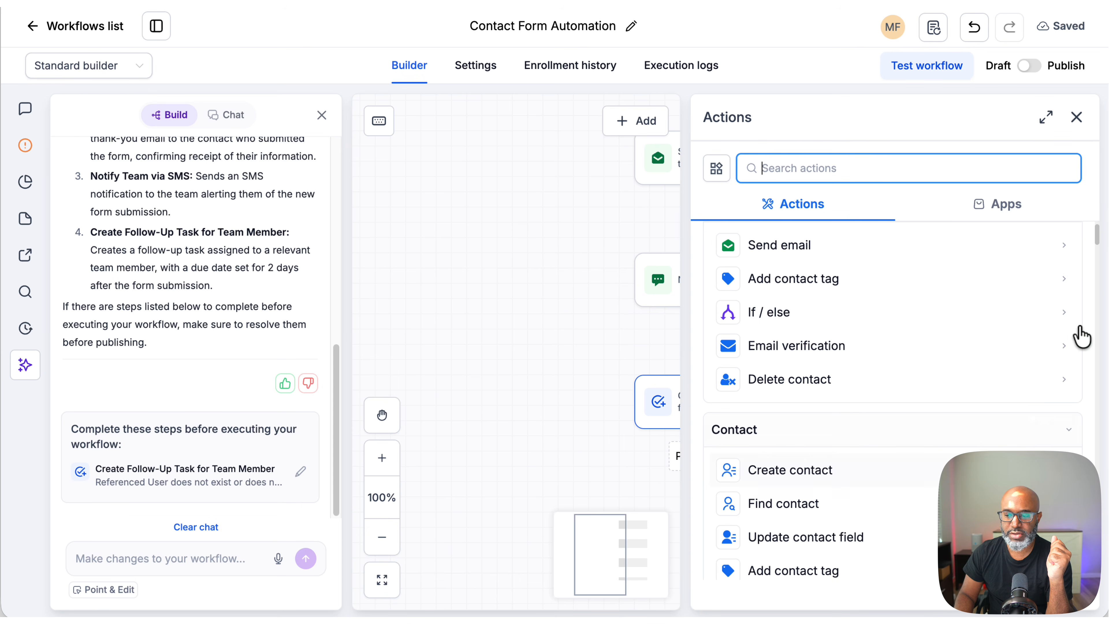
pyautogui.moveTo(1096, 240)
pyautogui.mouseDown()
pyautogui.moveTo(1097, 281)
pyautogui.moveTo(1098, 220)
pyautogui.mouseUp()
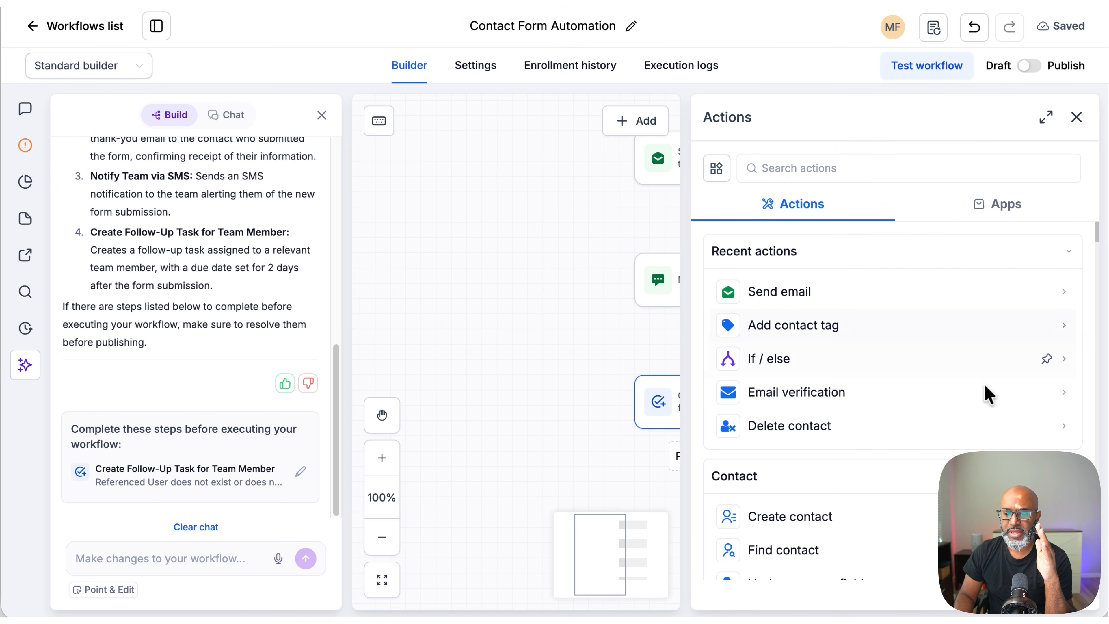
pyautogui.scroll(-1, 972, 384)
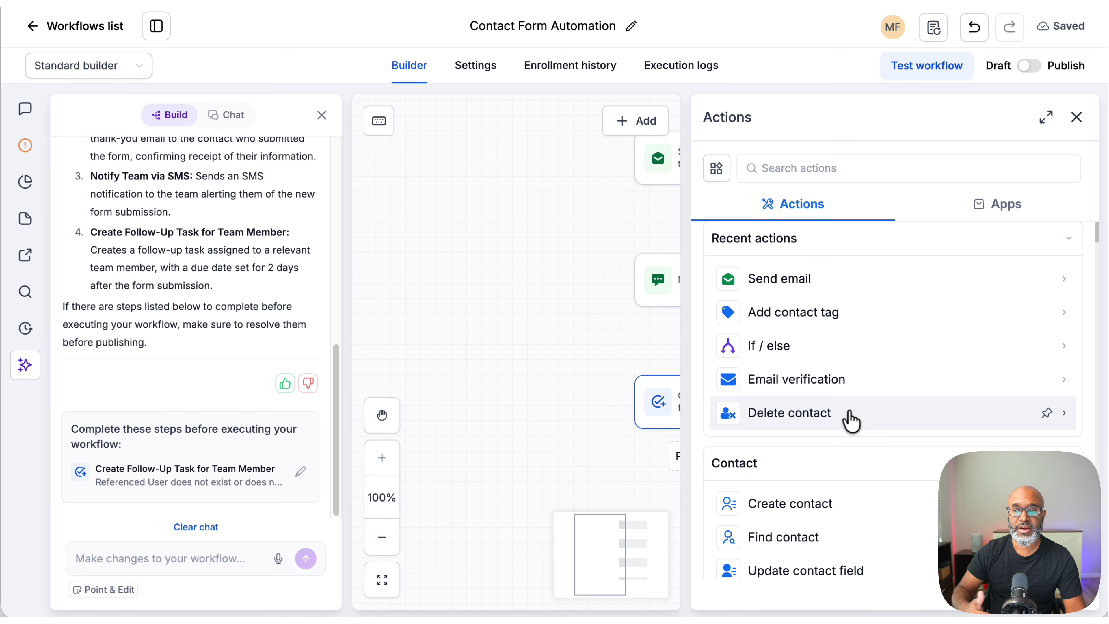
pyautogui.scroll(-2, 953, 371)
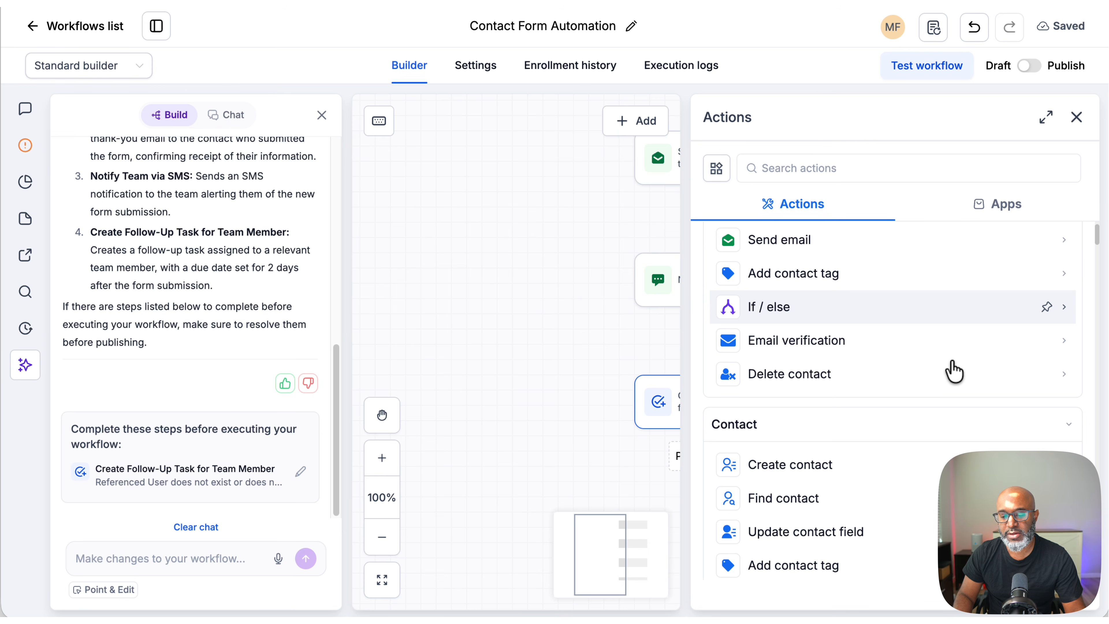
pyautogui.scroll(-3, 954, 372)
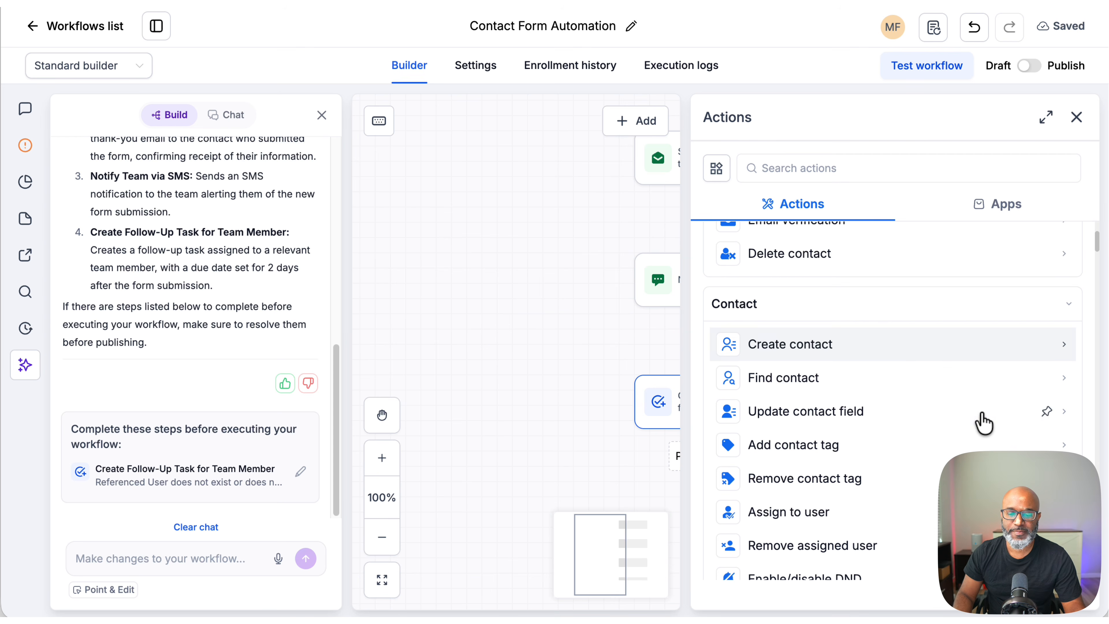
pyautogui.scroll(-1, 1069, 323)
pyautogui.moveTo(1096, 241); pyautogui.dragTo(1097, 246)
pyautogui.scroll(-4, 958, 438)
pyautogui.scroll(-1, 958, 442)
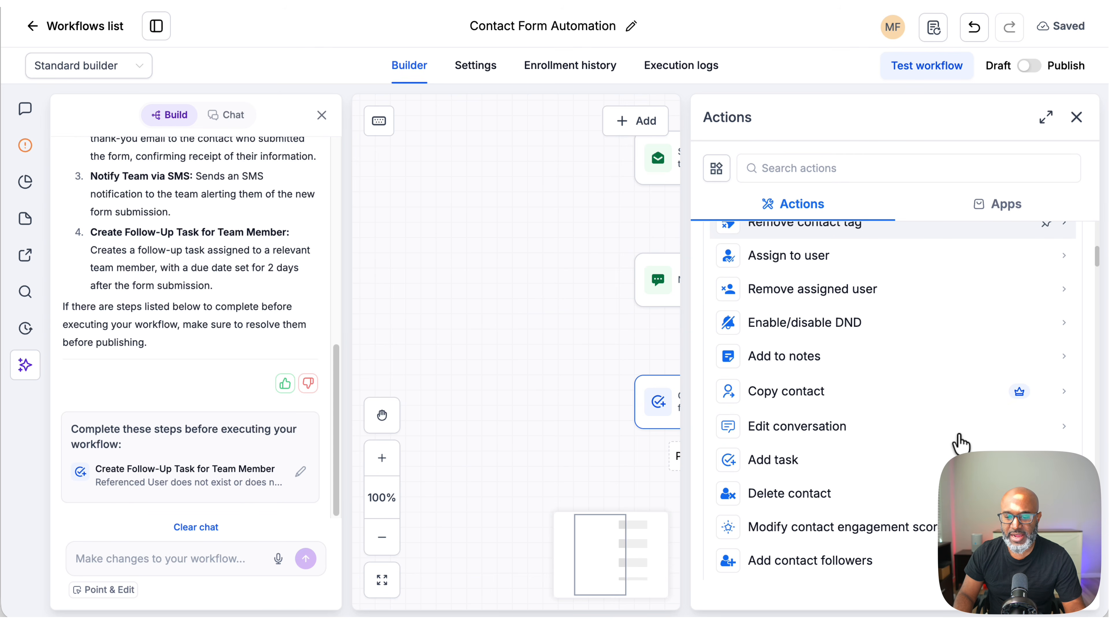
pyautogui.scroll(2, 936, 376)
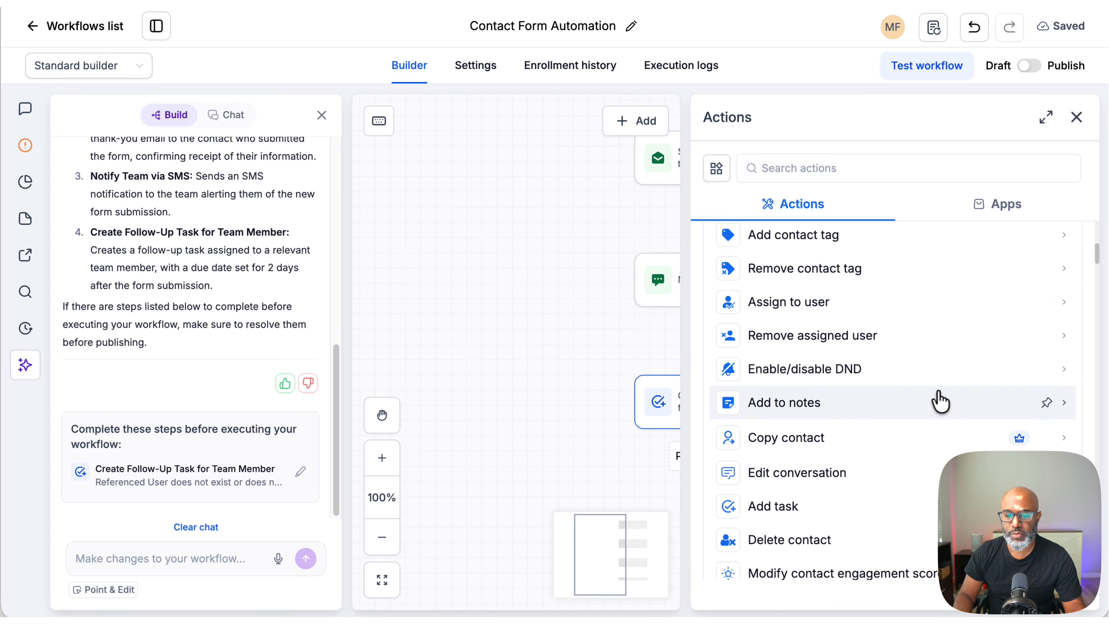
pyautogui.scroll(-5, 940, 401)
pyautogui.scroll(-6, 940, 401)
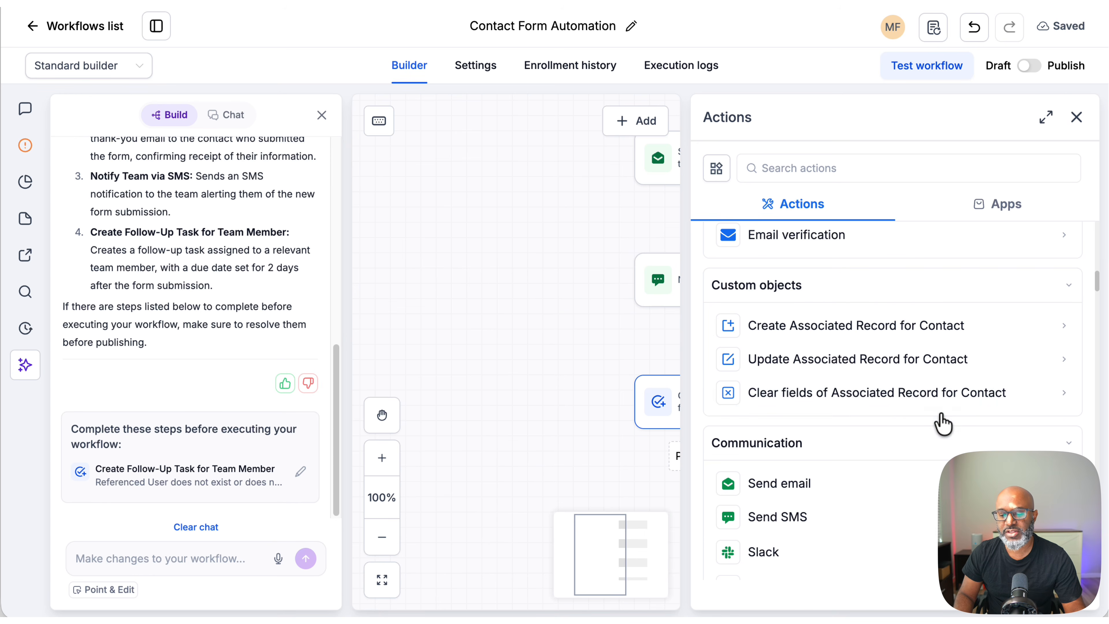
pyautogui.scroll(-4, 943, 423)
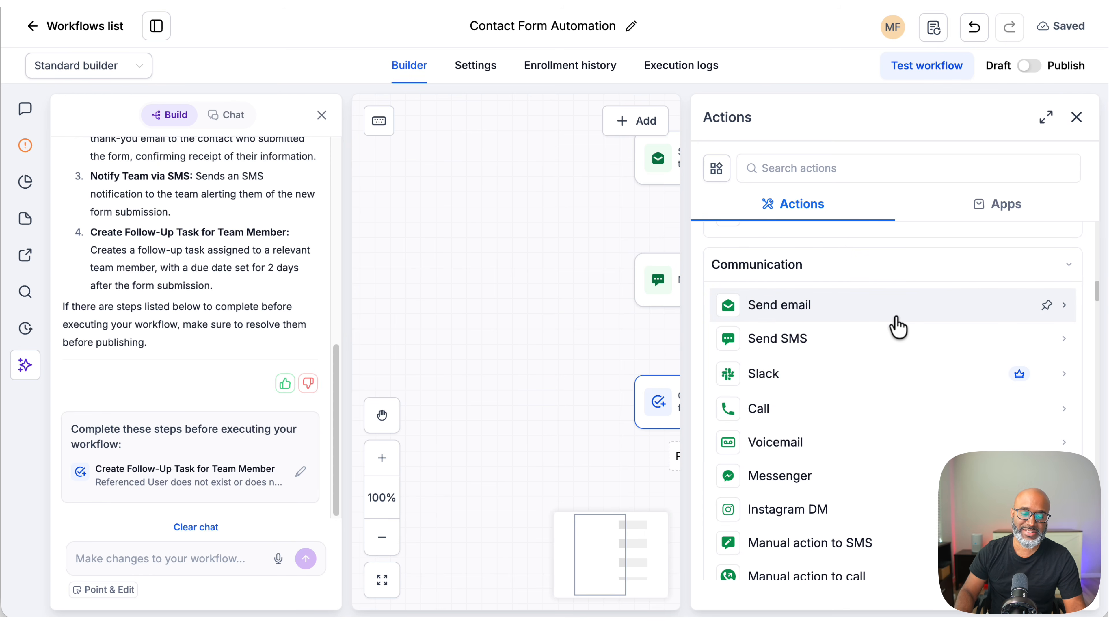
pyautogui.scroll(-4, 903, 372)
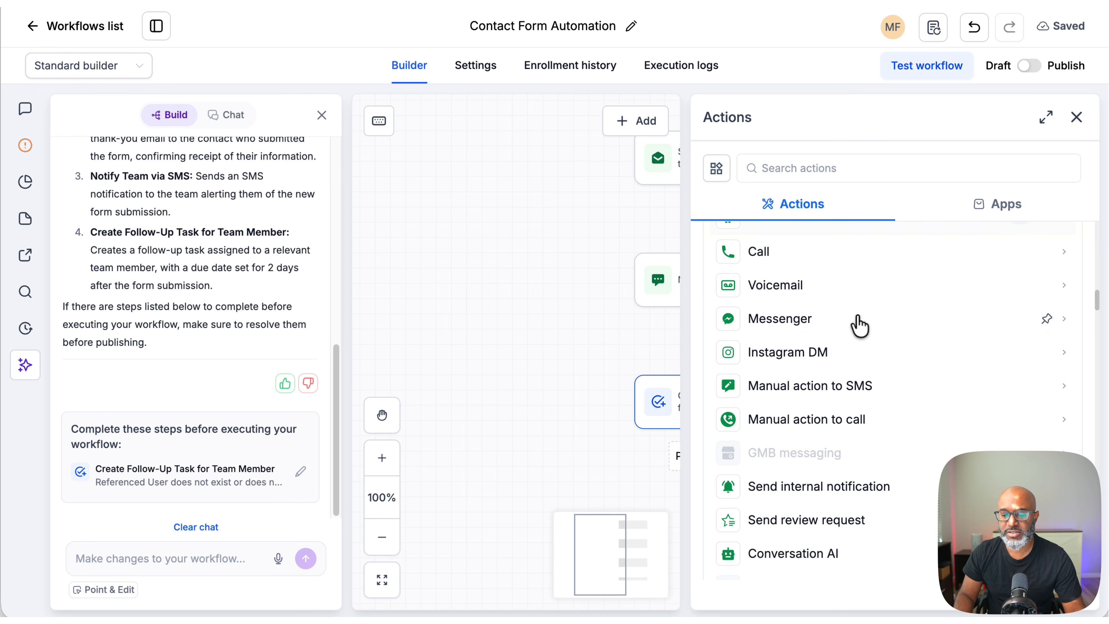
pyautogui.scroll(-4, 911, 354)
pyautogui.scroll(-15, 908, 422)
pyautogui.scroll(-2, 909, 422)
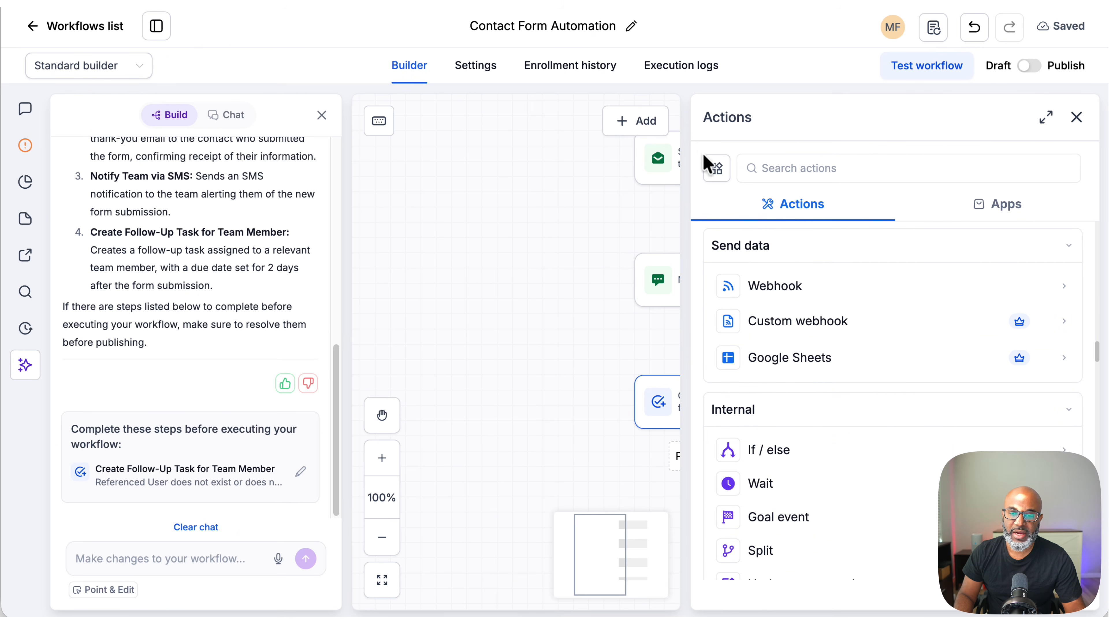
pyautogui.click(1076, 118)
pyautogui.moveTo(1076, 124)
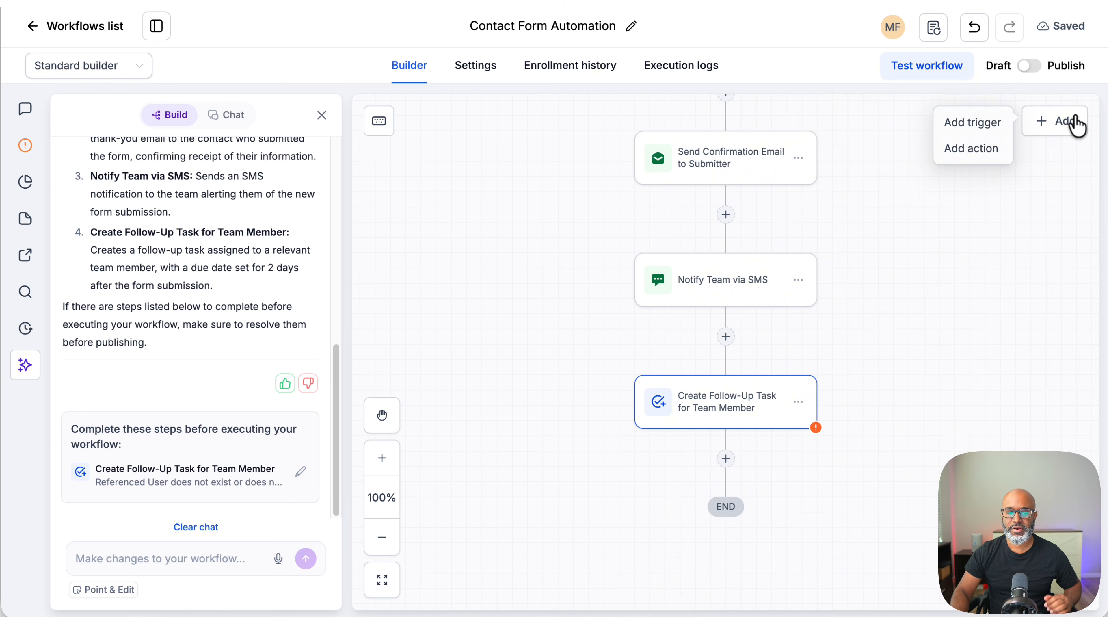